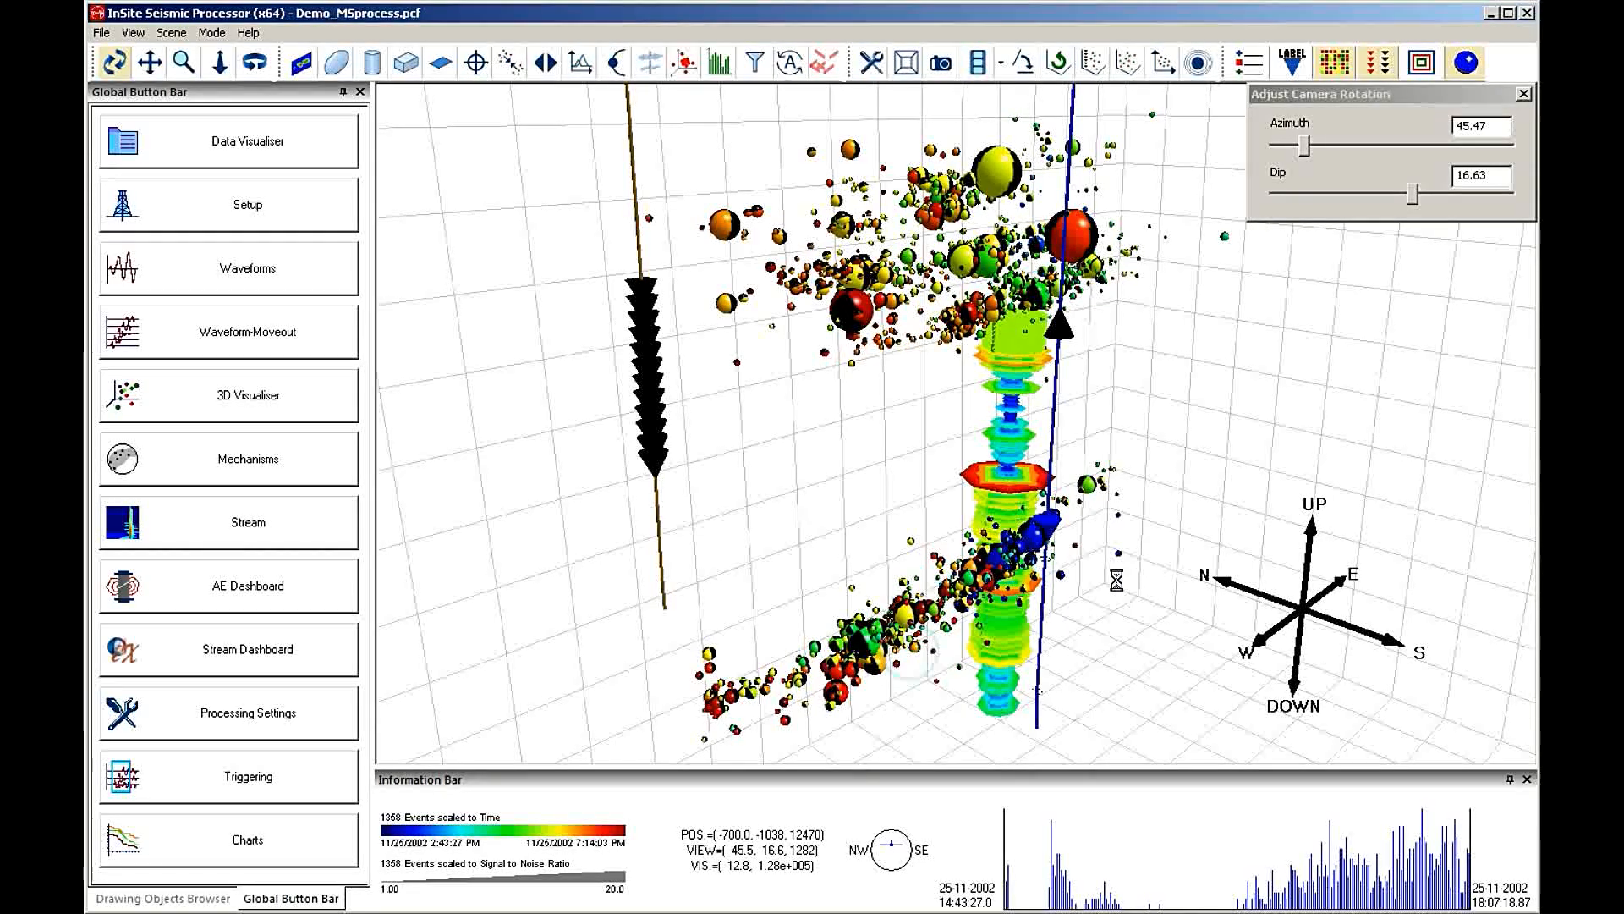
Step: Set the event symbol type to DFN Plane in the scene properties and apply it to the 3D scene
left_click_drag(1118, 578, 748, 349)
scroll(880, 425, "up", 3)
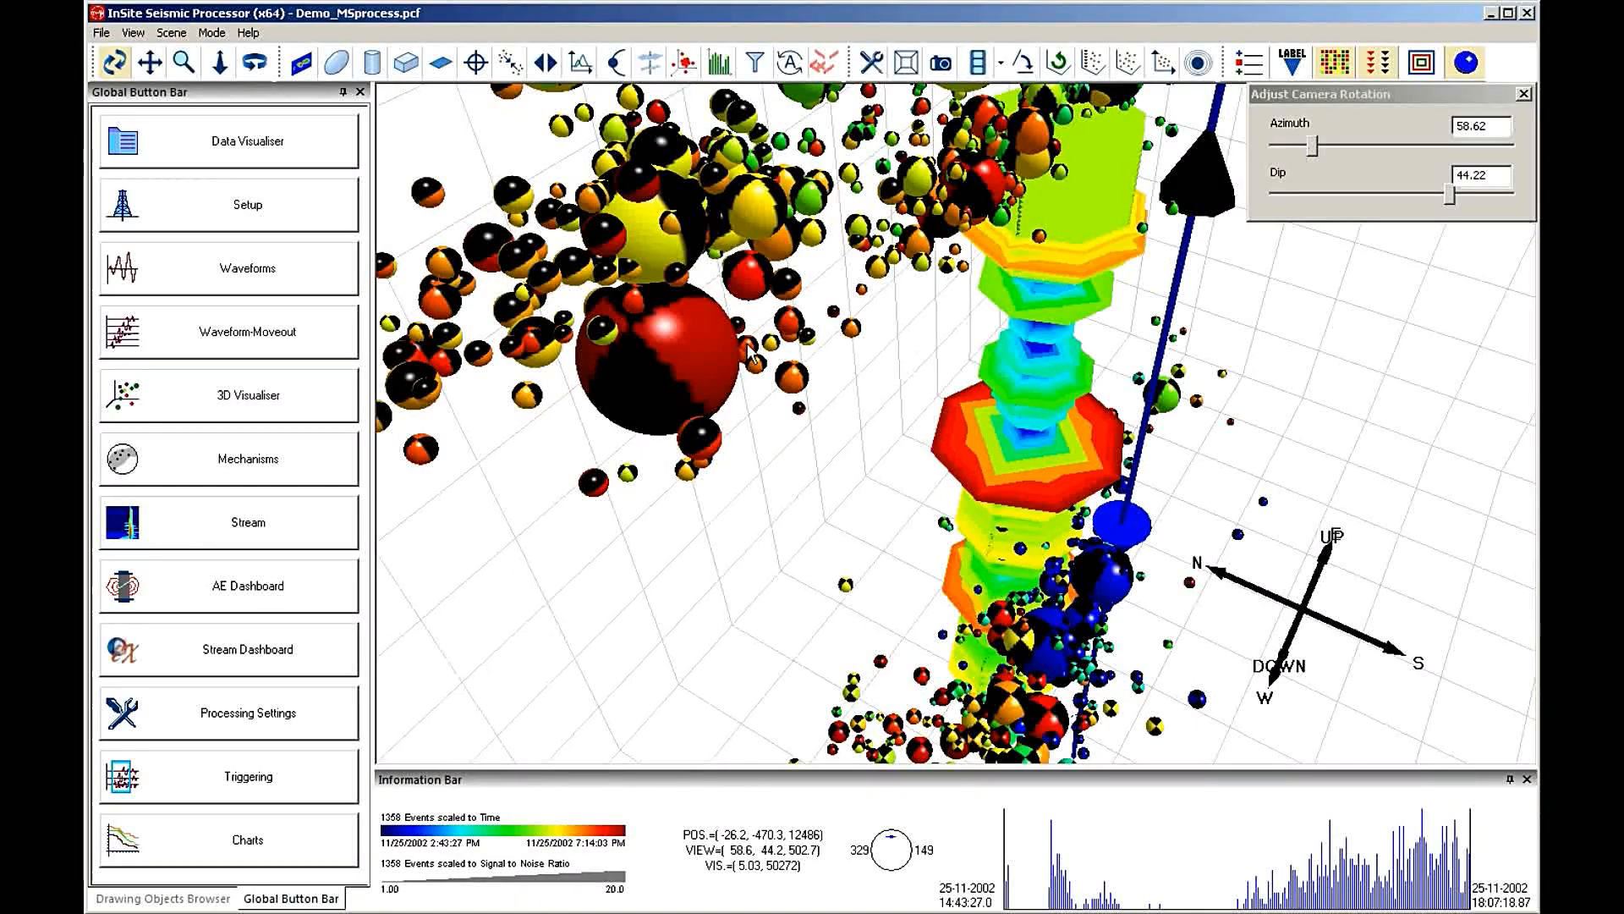
left_click_drag(749, 350, 849, 505)
scroll(848, 505, "down", 8)
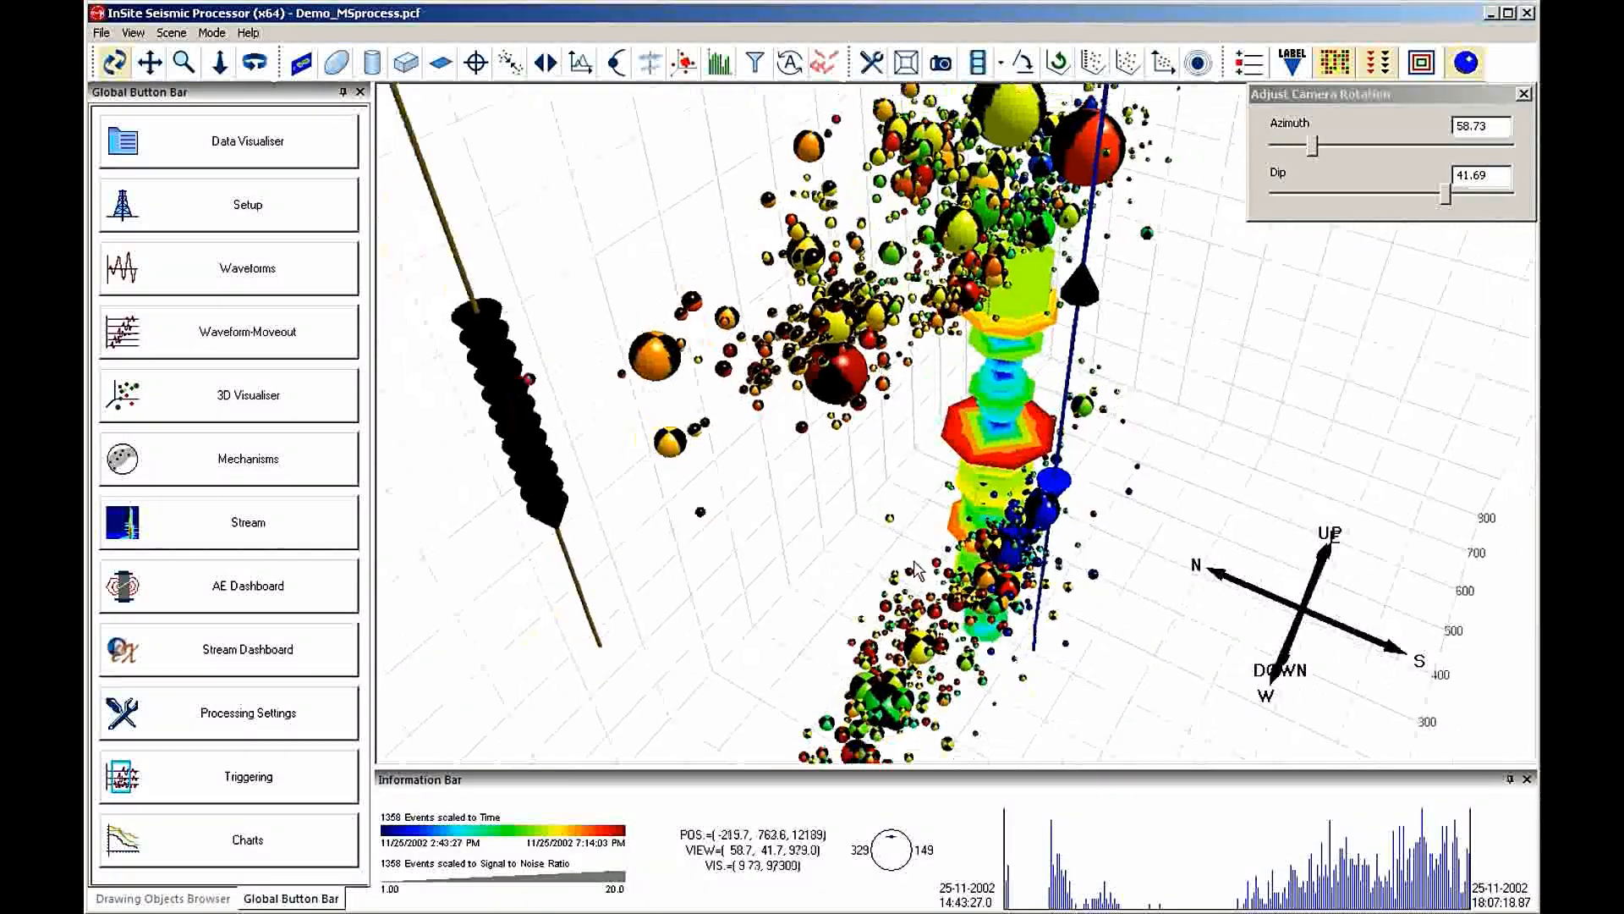
left_click_drag(972, 618, 878, 442)
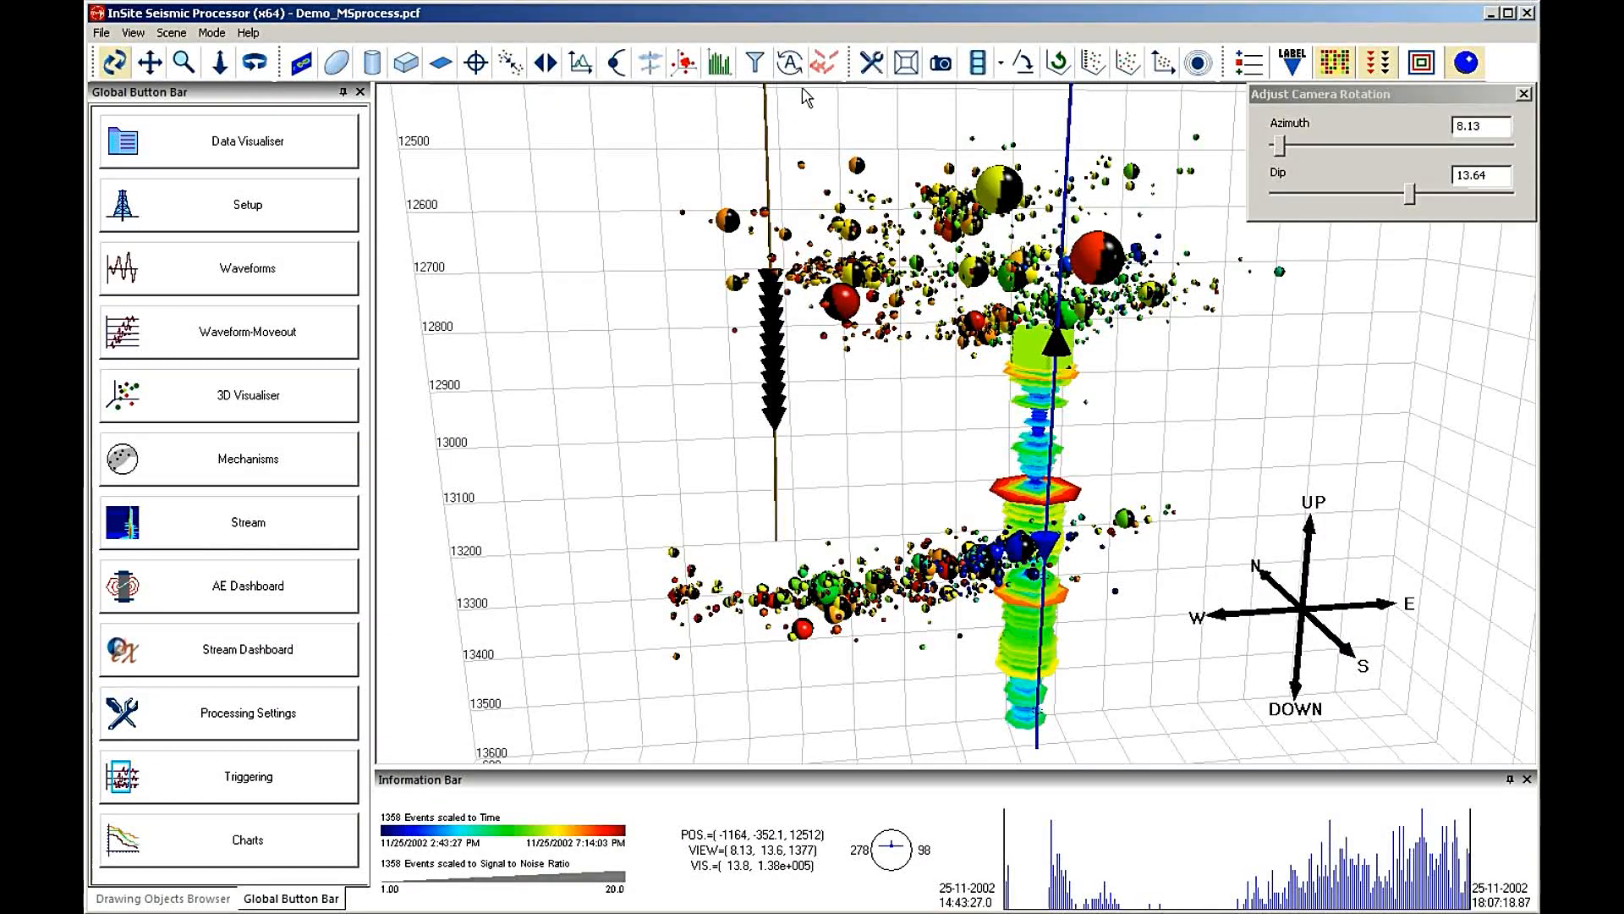
left_click(866, 61)
left_click(708, 279)
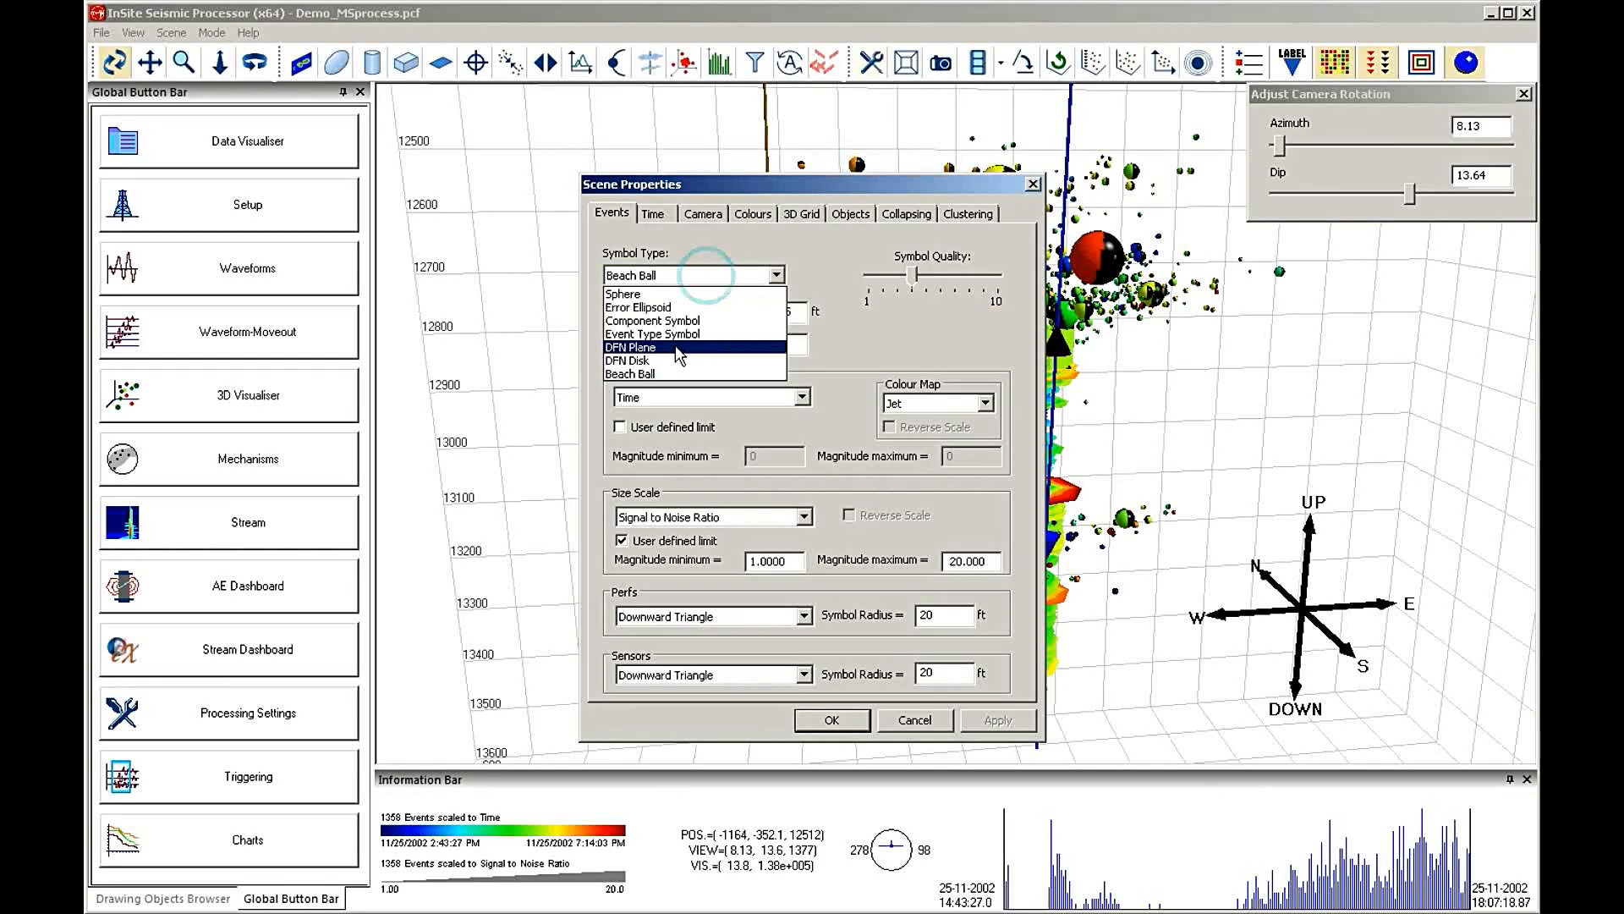
left_click(675, 346)
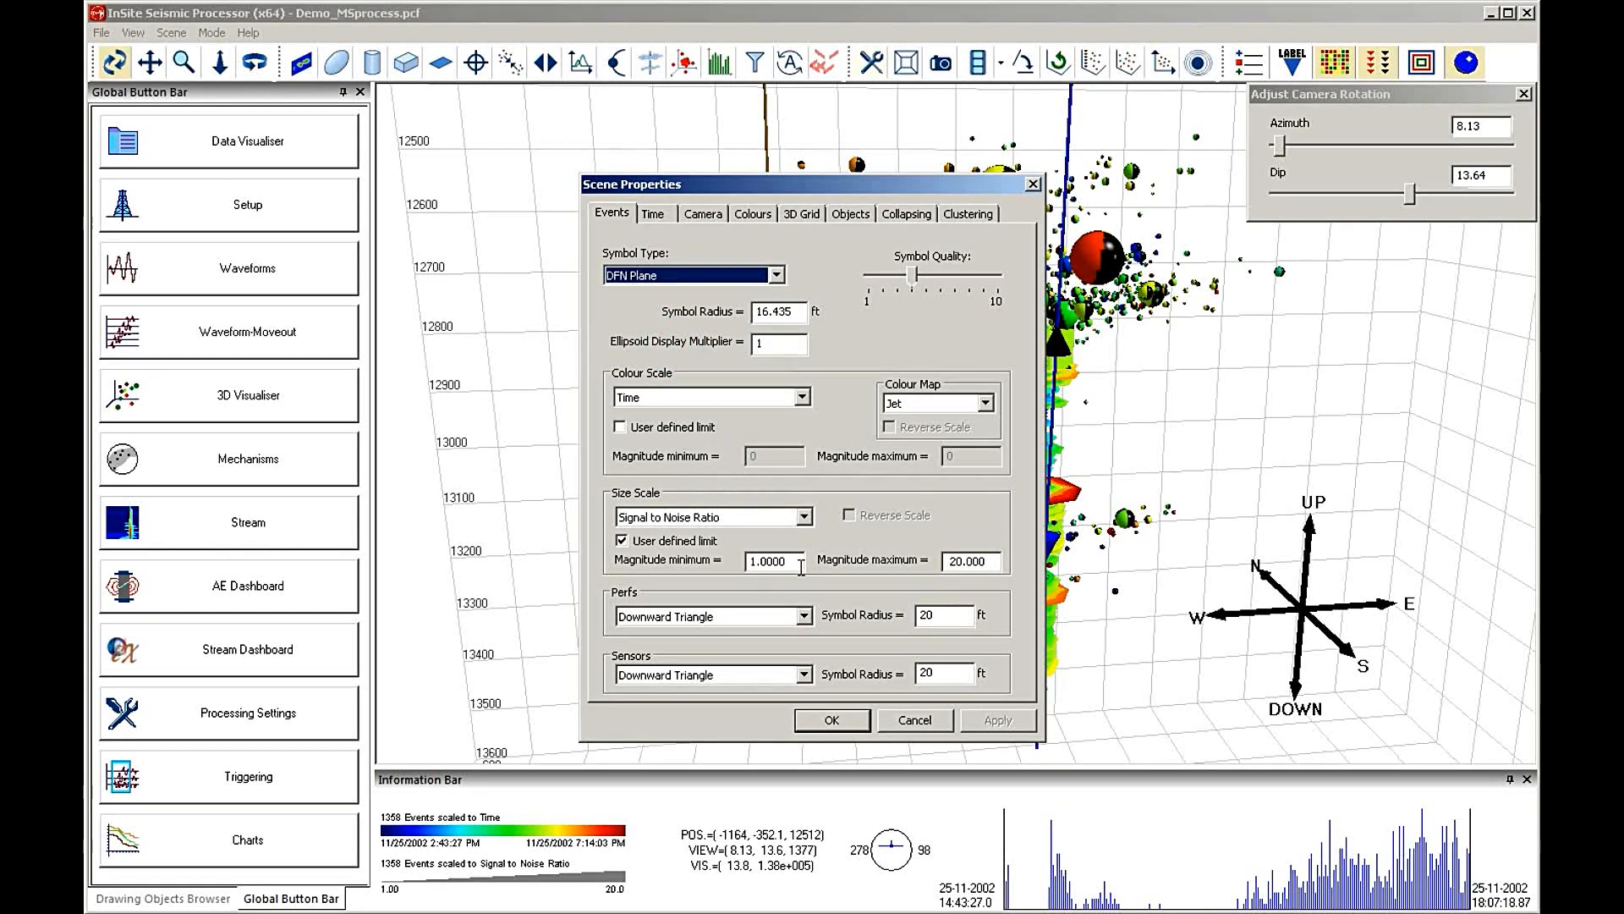
left_click(834, 724)
Step: Change the event symbol type to DFN Disk in the scene properties
left_click_drag(850, 503, 1127, 547)
left_click_drag(896, 511, 905, 355)
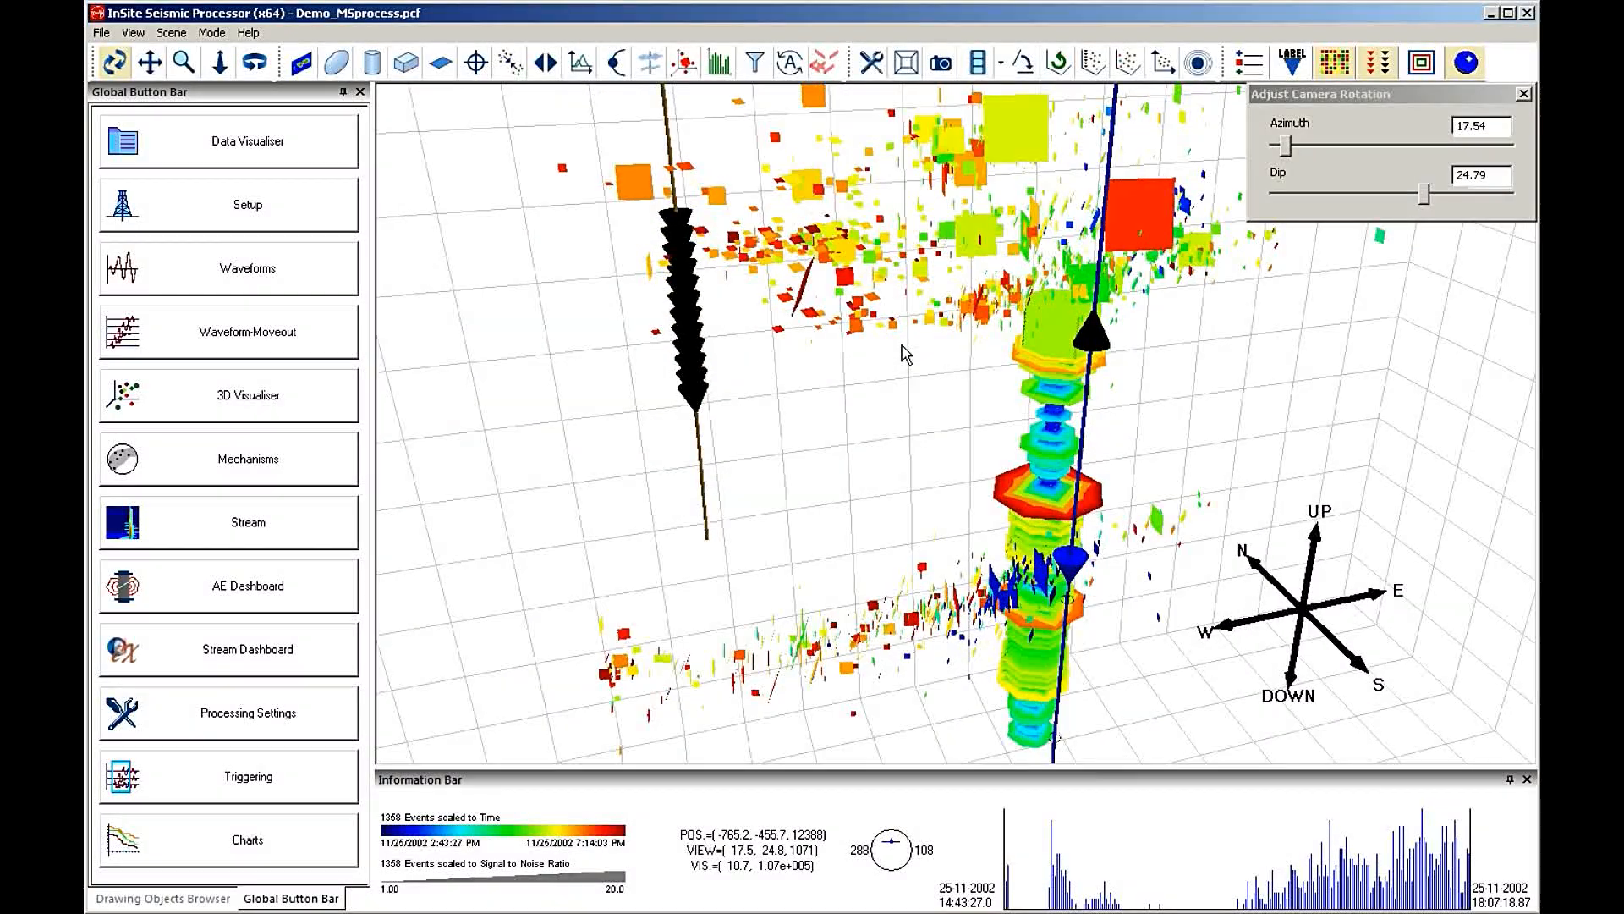
left_click_drag(884, 455, 830, 398)
left_click_drag(1135, 214, 926, 245)
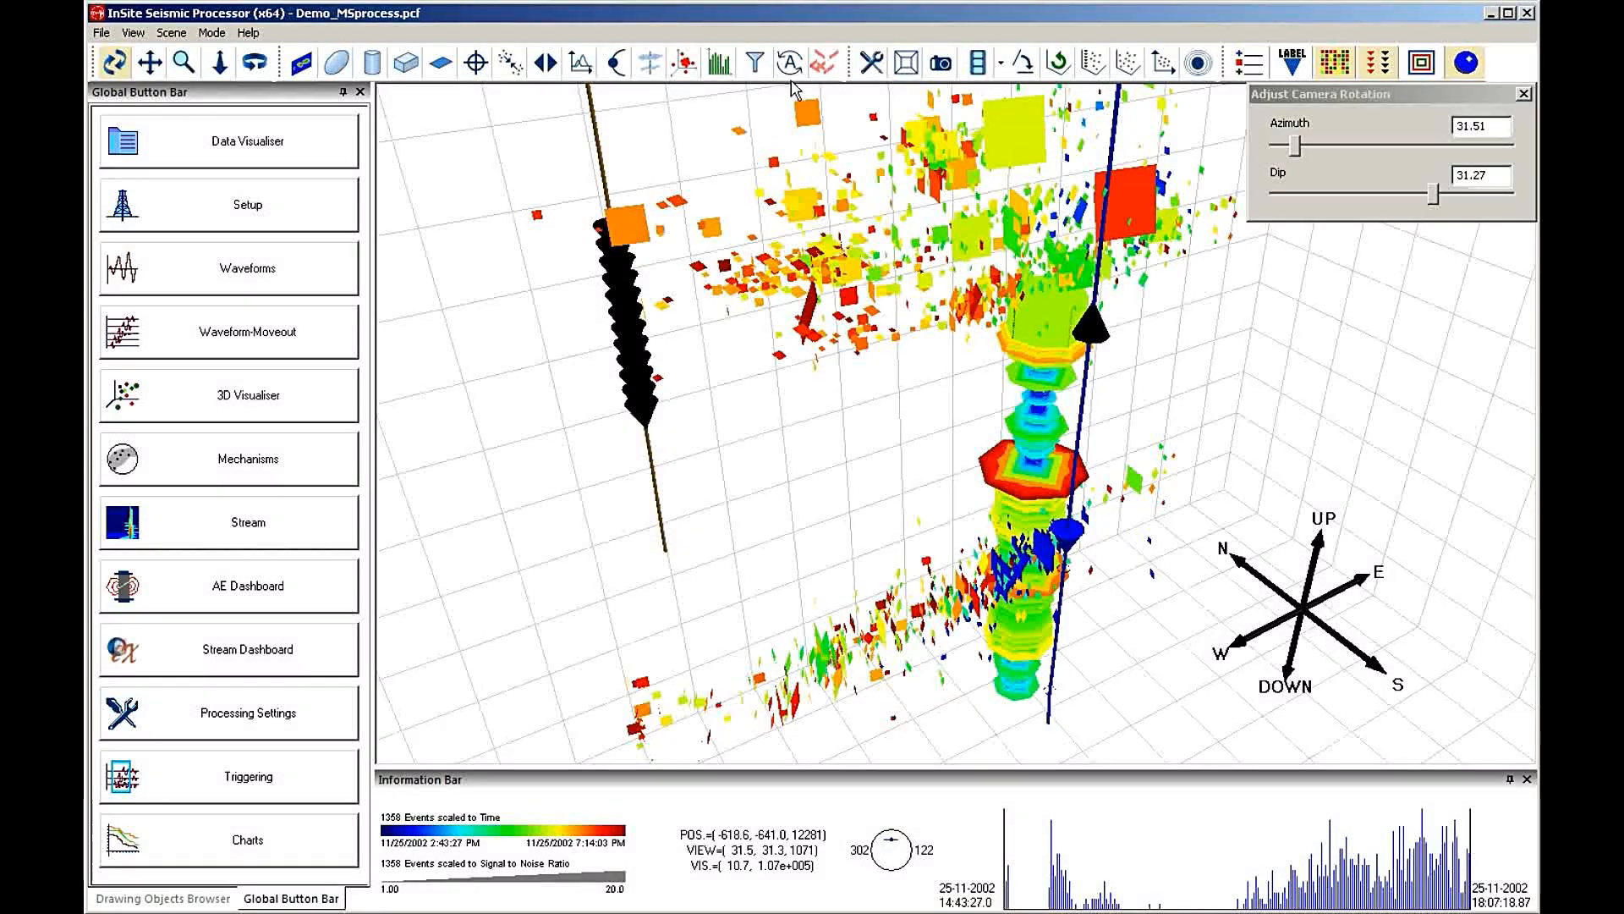
left_click(872, 62)
left_click(770, 267)
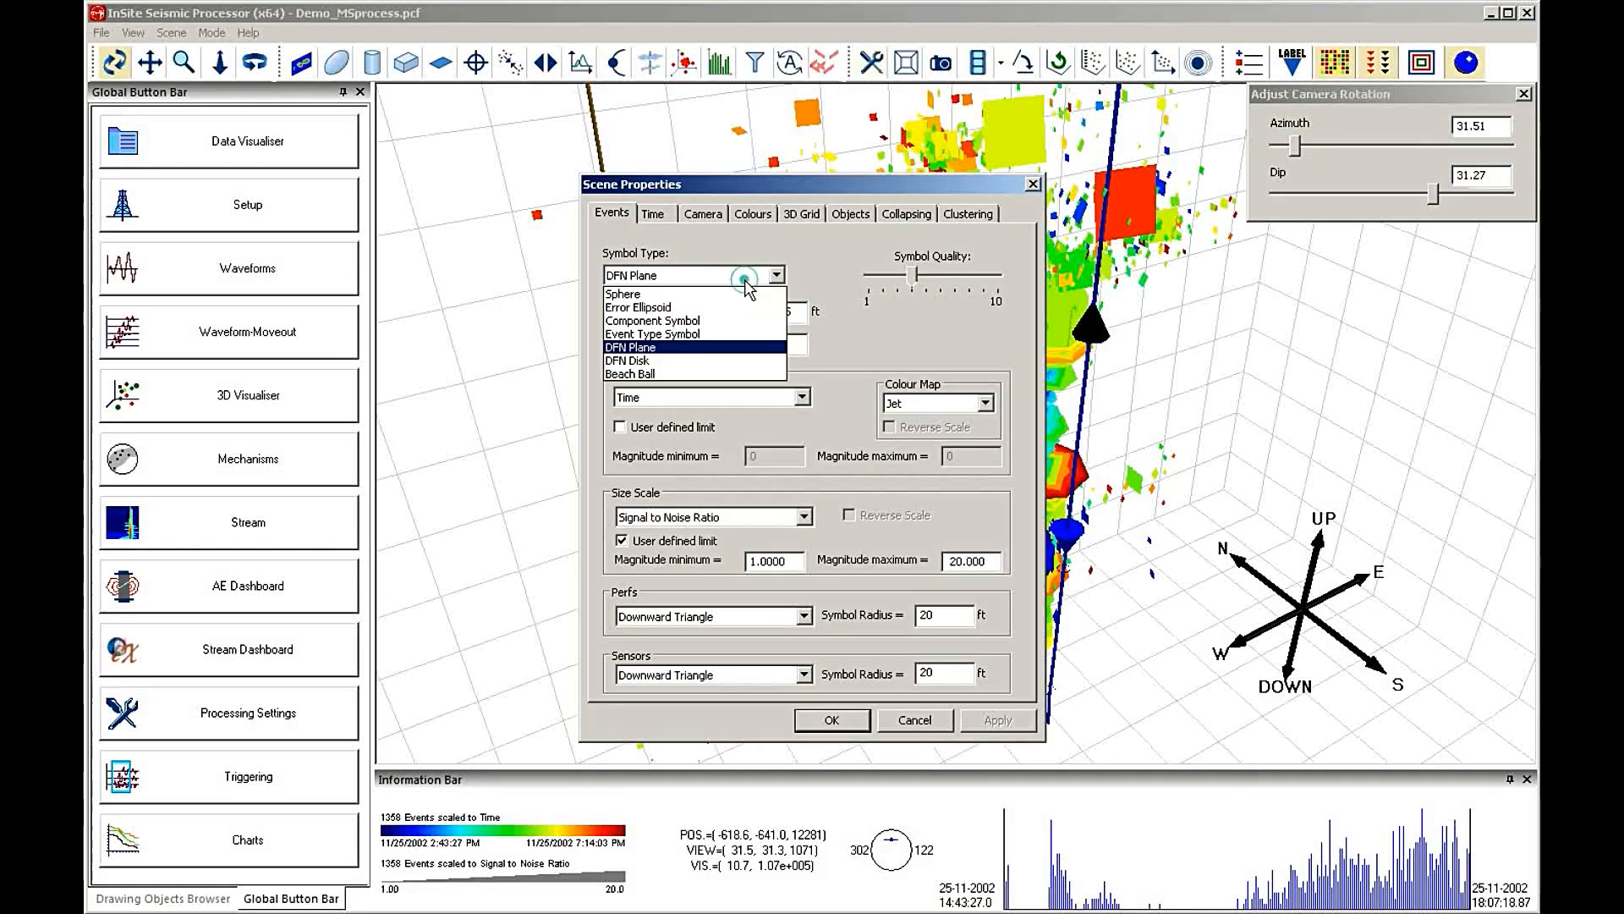
left_click(663, 359)
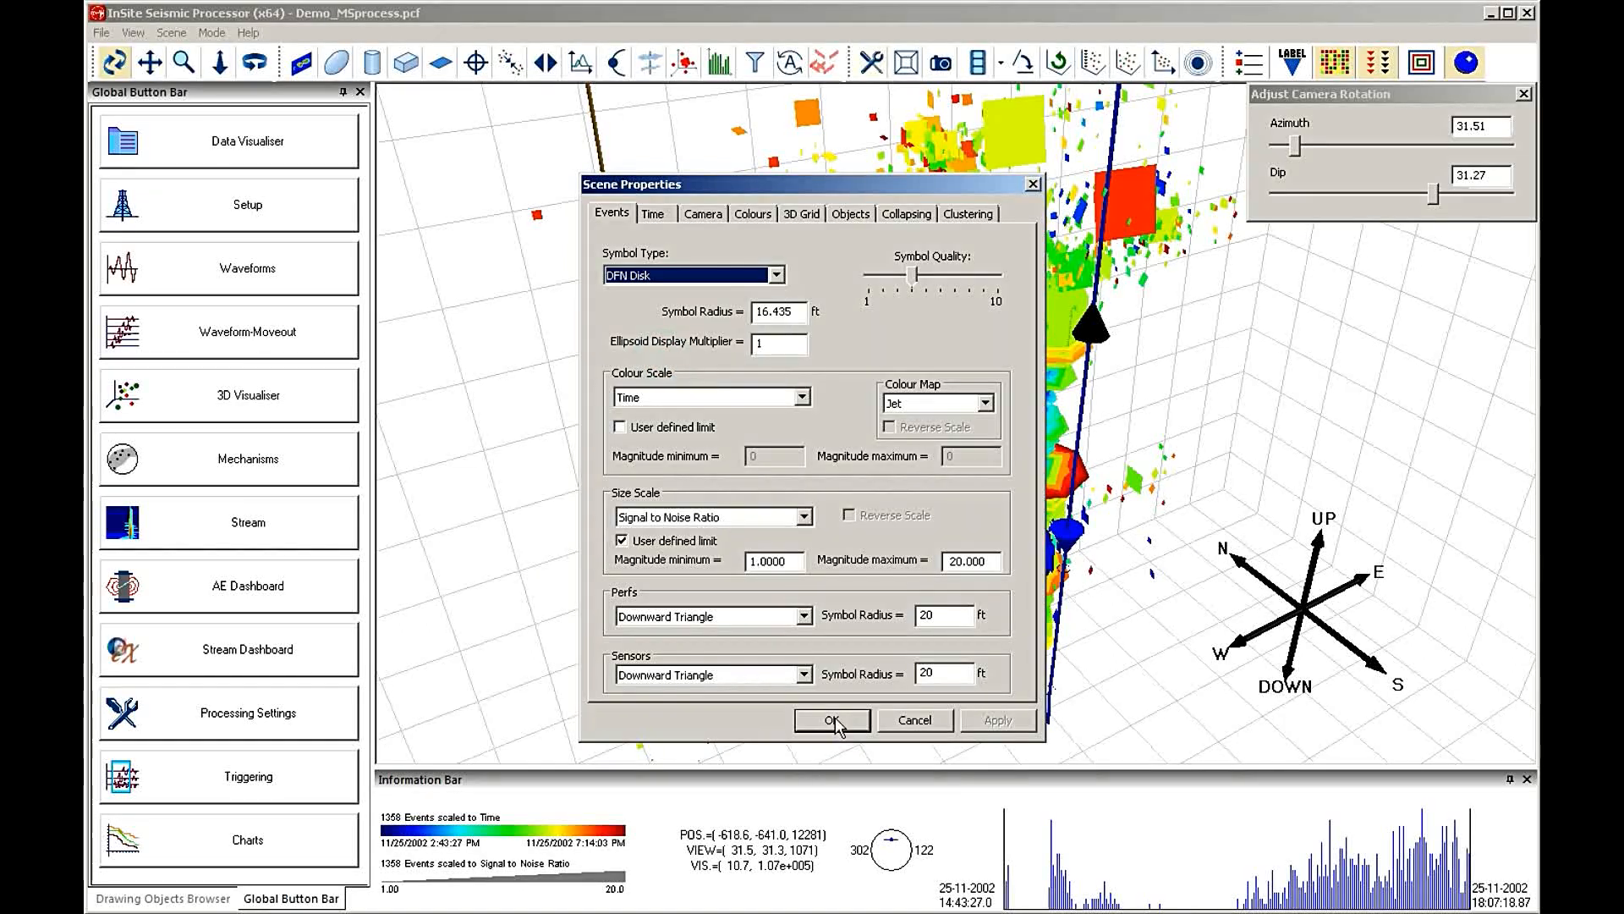
left_click(833, 721)
Step: Raise the symbol quality of the DFN disks to about 8 on the 1 to 10 scale
left_click_drag(787, 418, 842, 417)
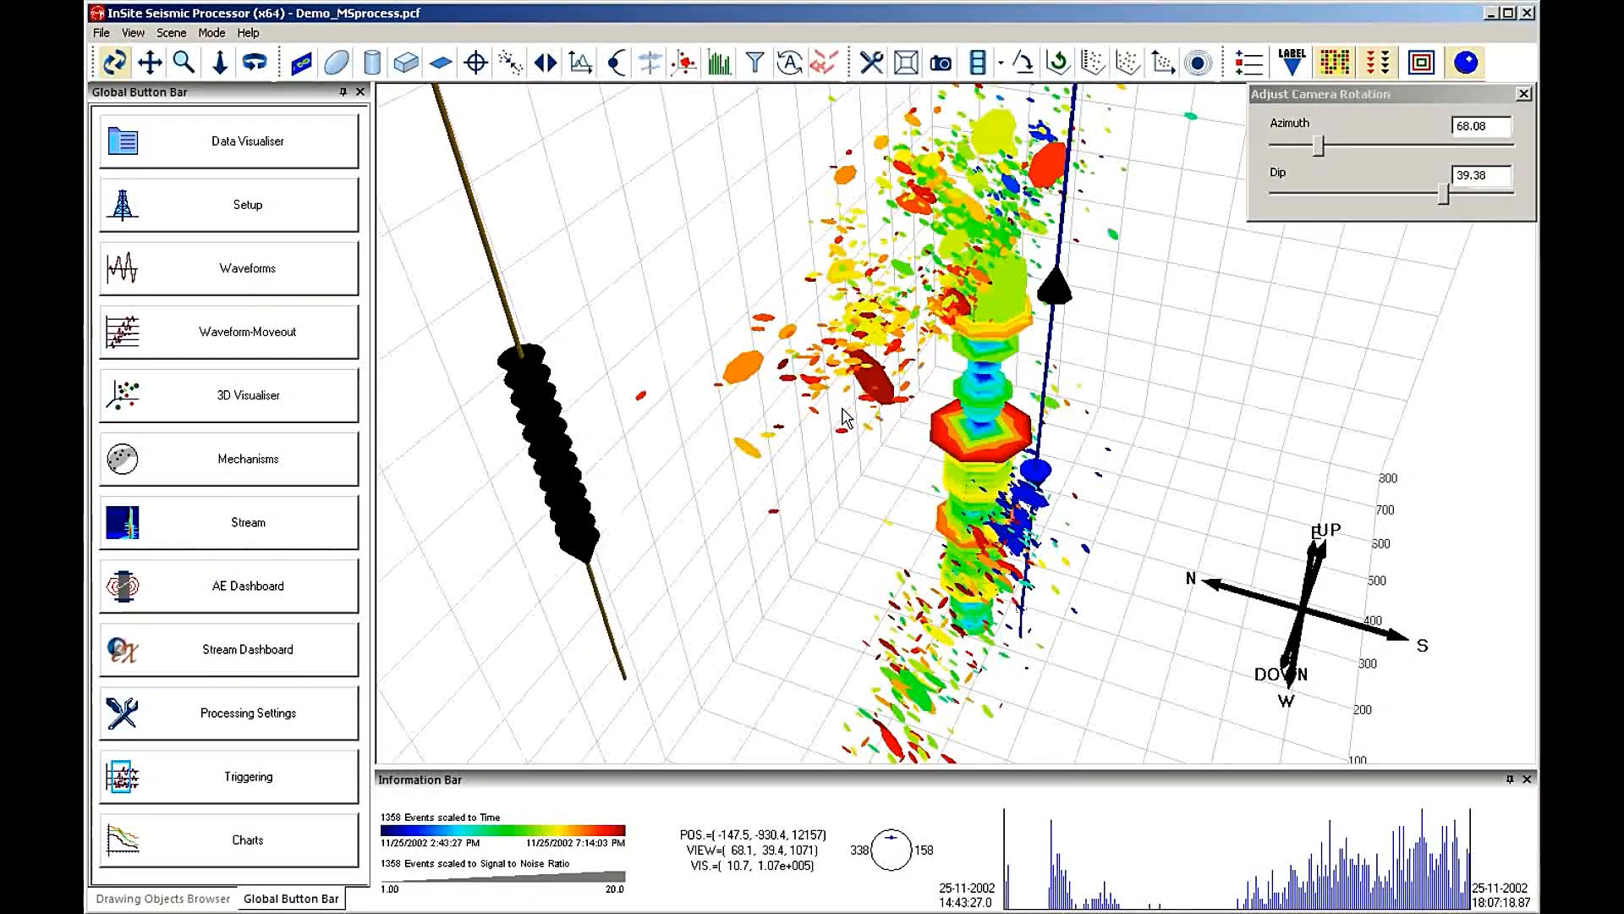
scroll(846, 414, "up", 3)
left_click_drag(851, 404, 939, 364)
scroll(848, 403, "up", 3)
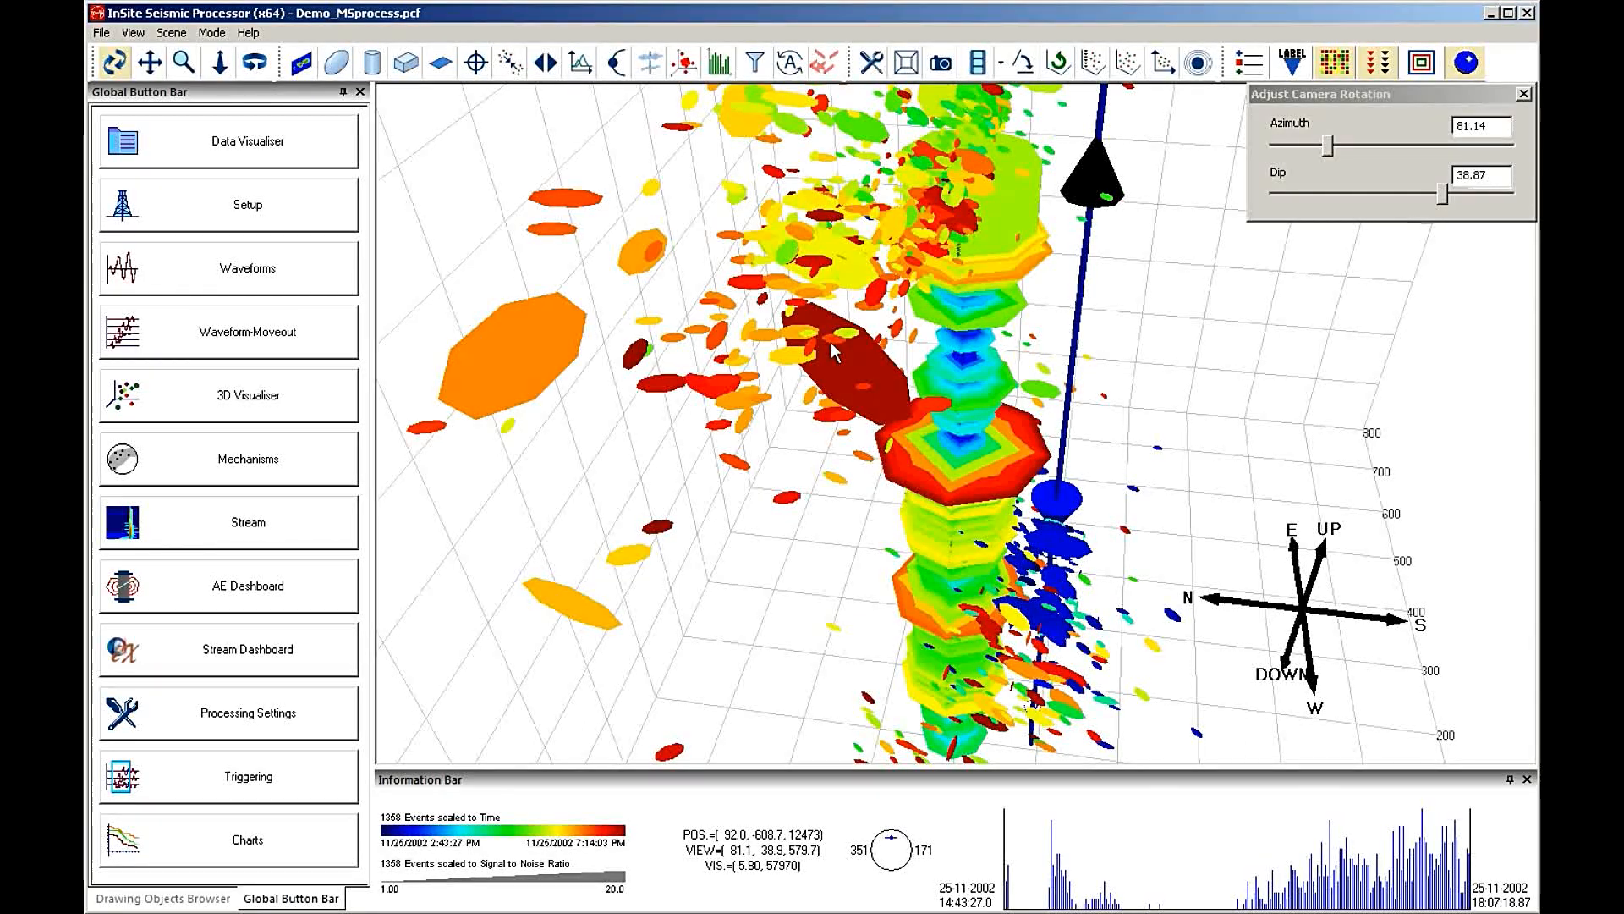
scroll(788, 365, "up", 3)
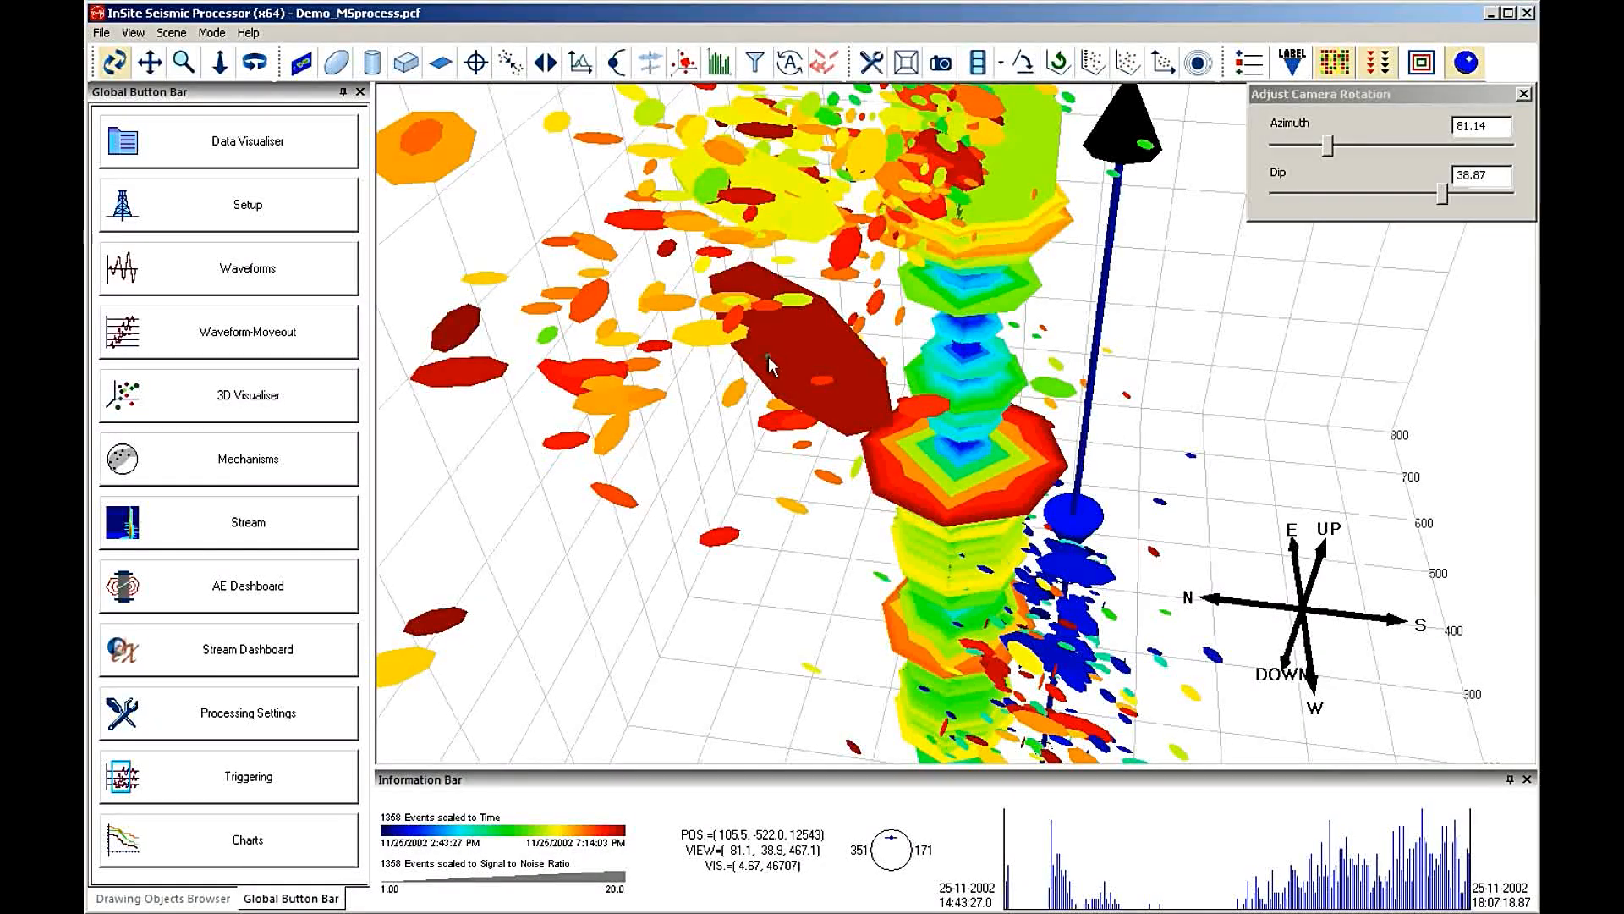
scroll(778, 364, "up", 3)
left_click_drag(780, 372, 526, 296)
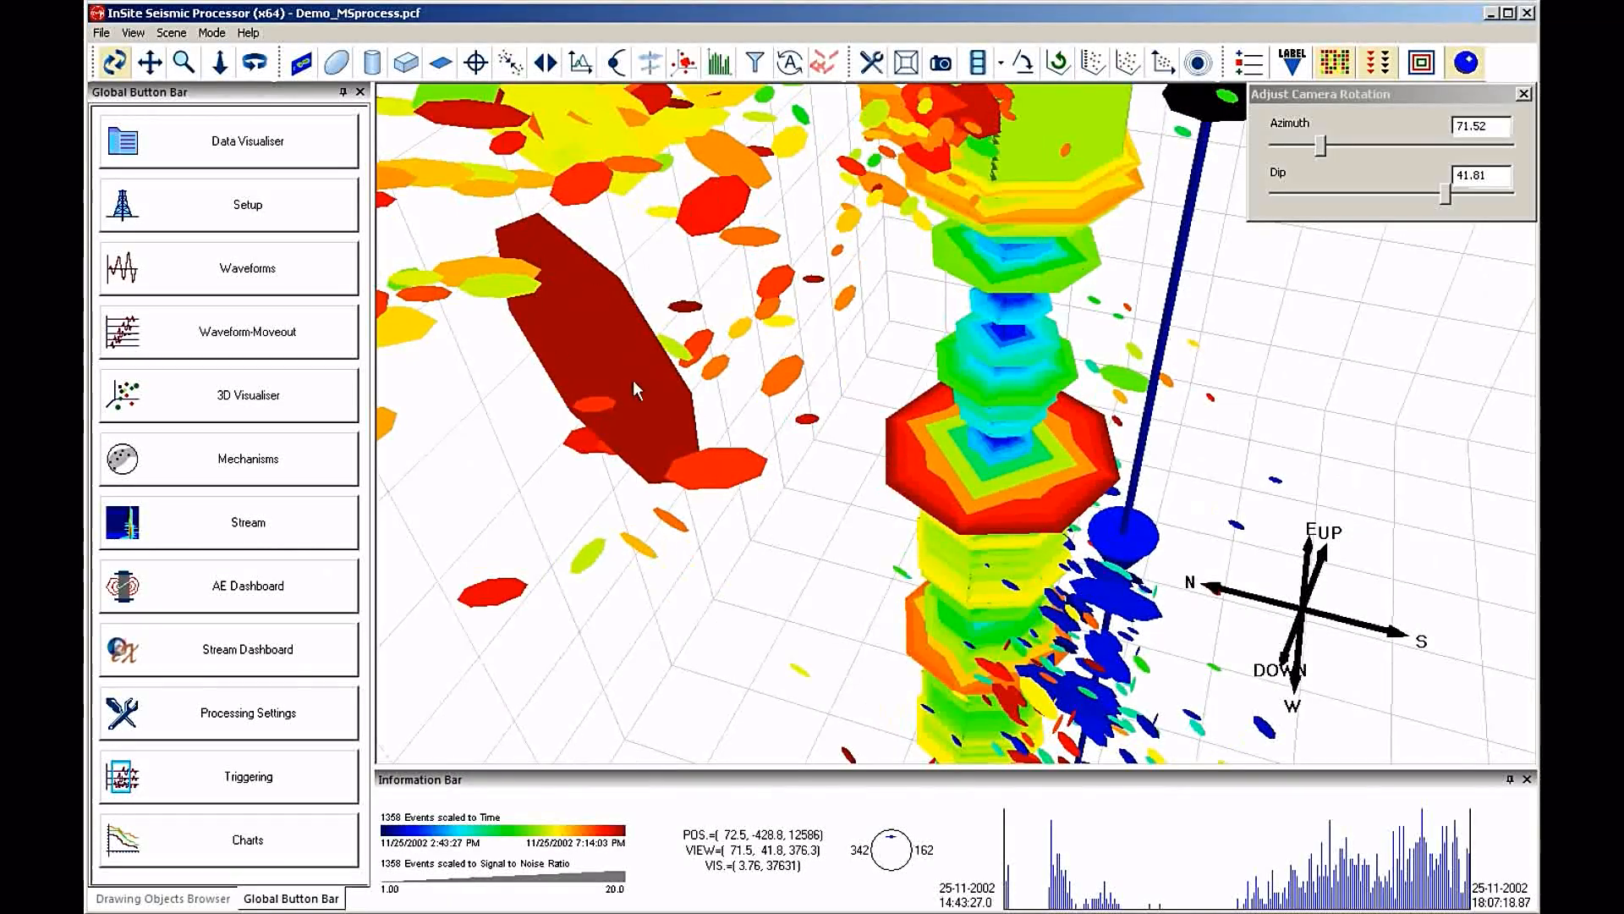
left_click(872, 61)
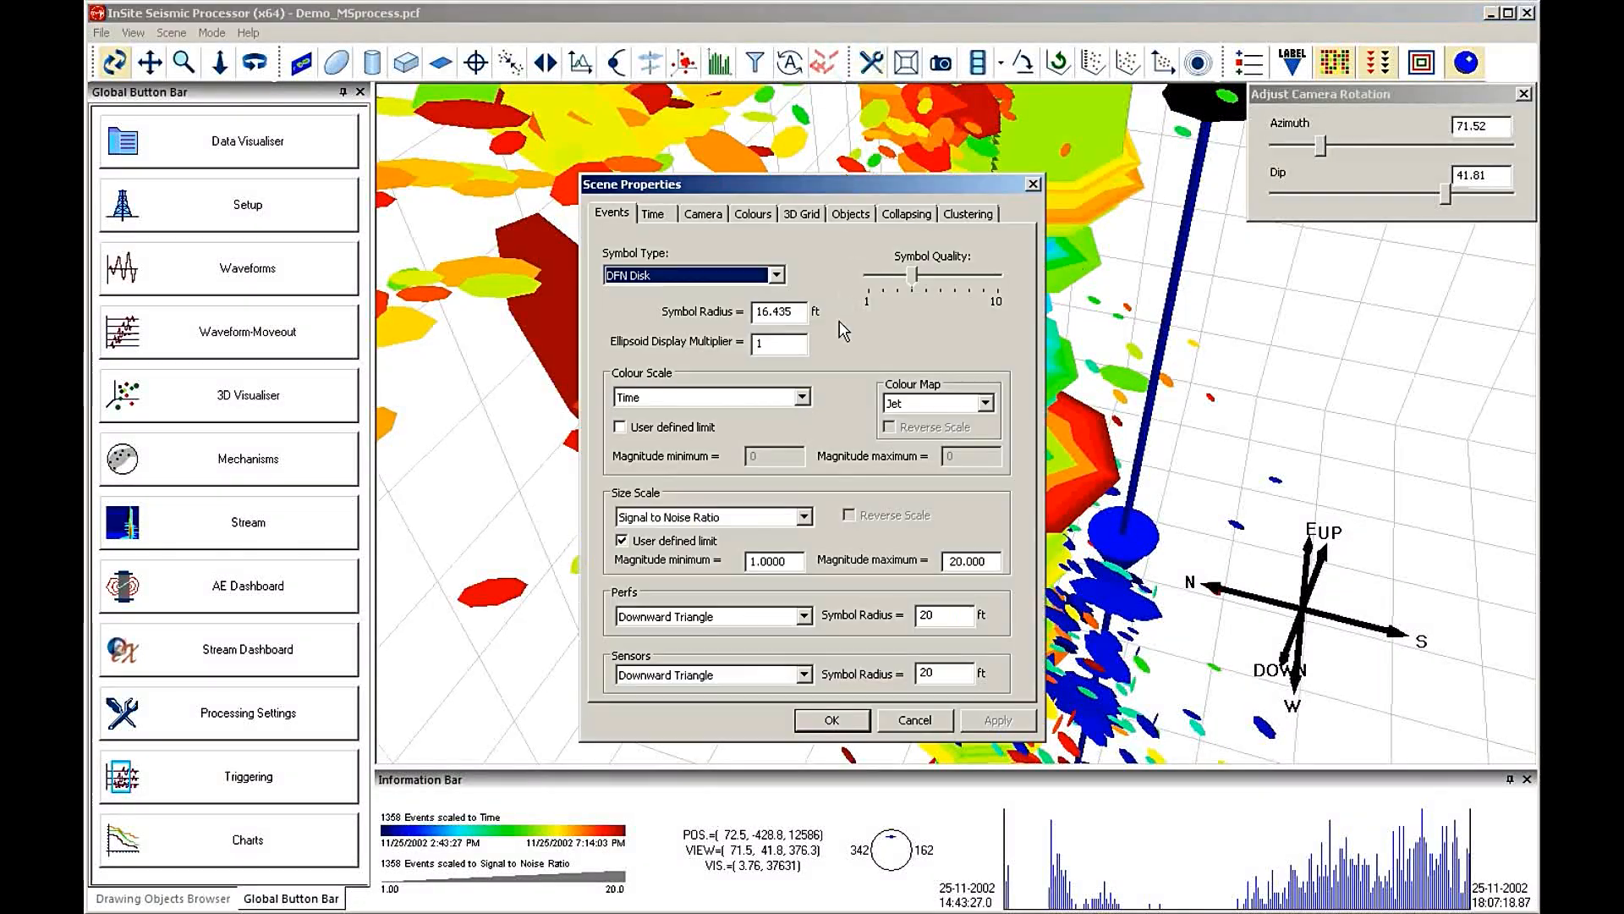
left_click_drag(913, 276, 968, 285)
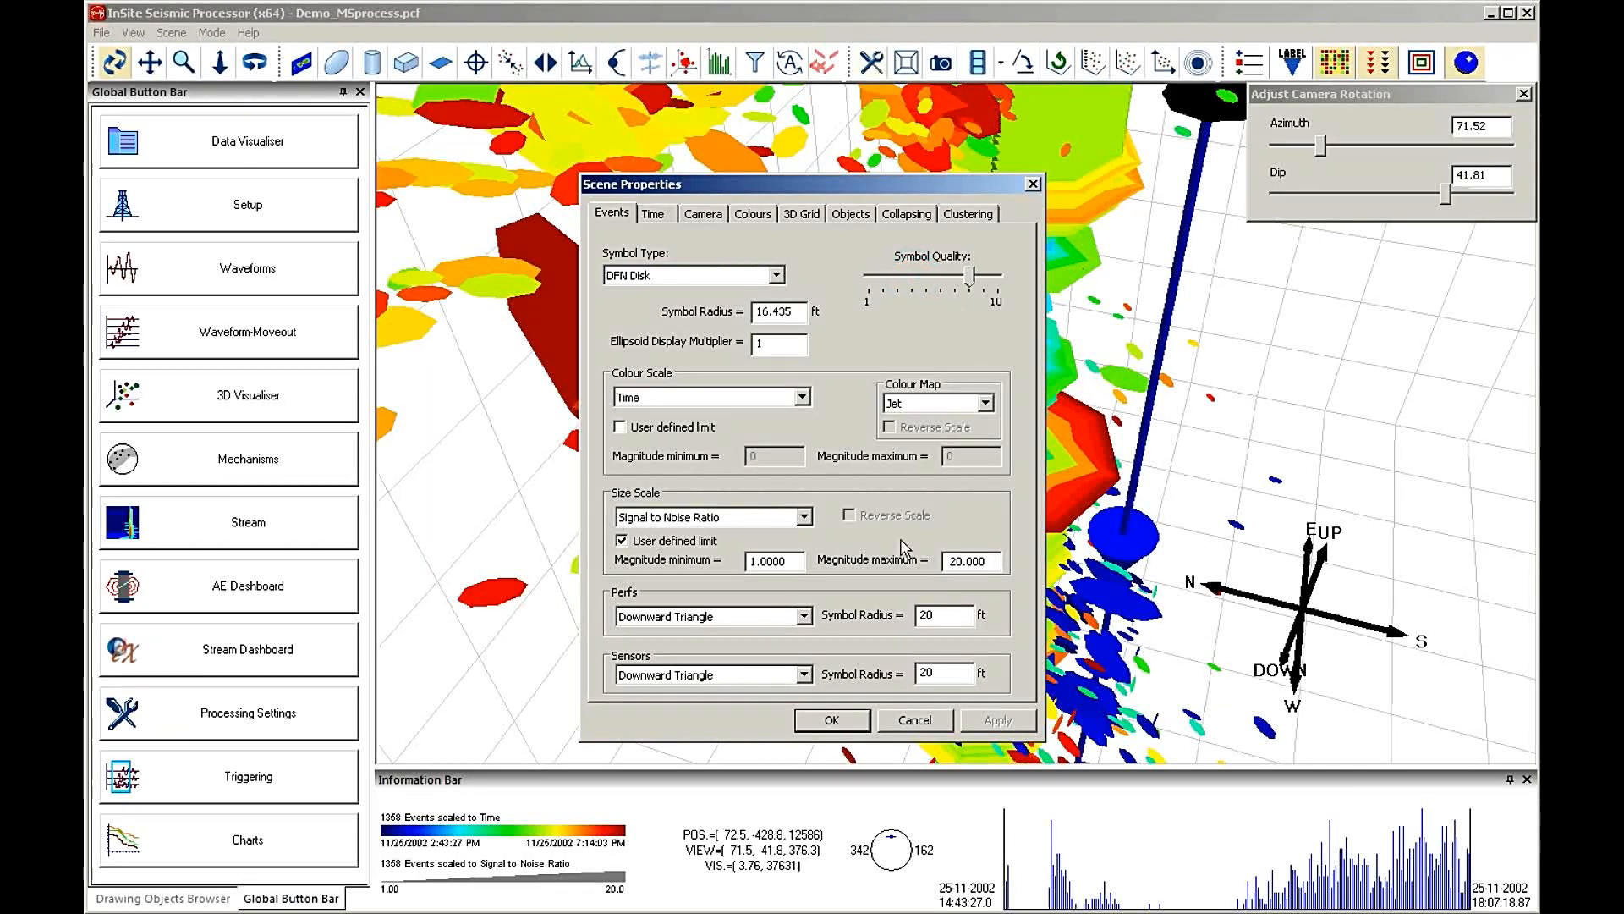
left_click(831, 720)
Step: Review the MS DFN search volume and the available calculation methods, then close the dialog without running it
left_click_drag(756, 372, 770, 327)
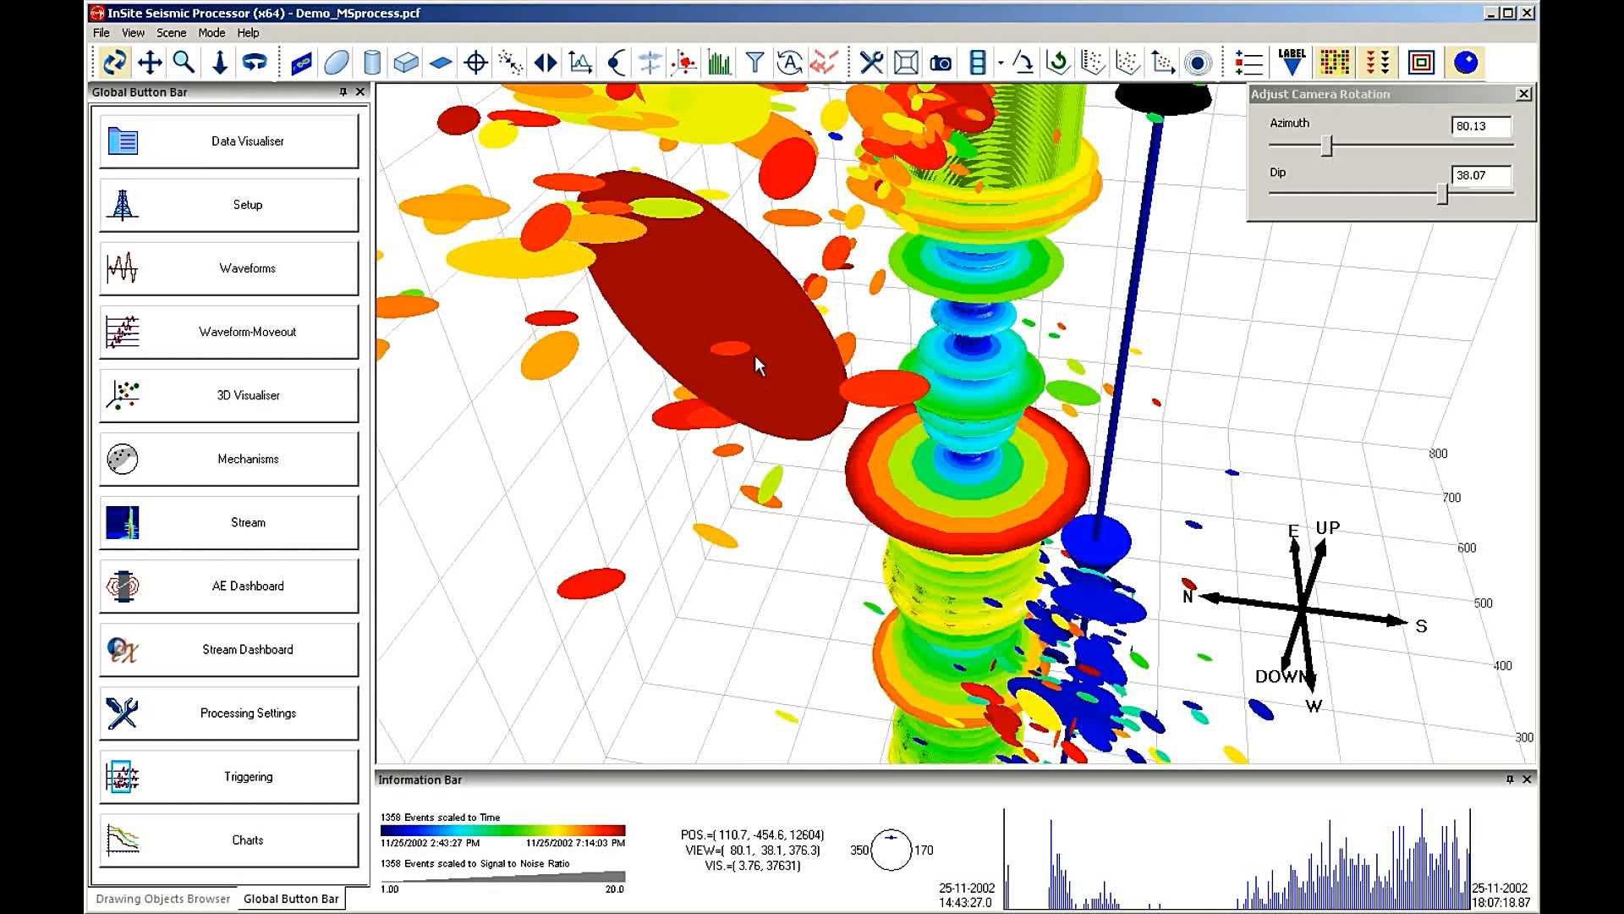
mouse_move(703, 372)
left_mouse_down()
mouse_move(794, 406)
mouse_move(783, 425)
mouse_move(688, 345)
left_mouse_up()
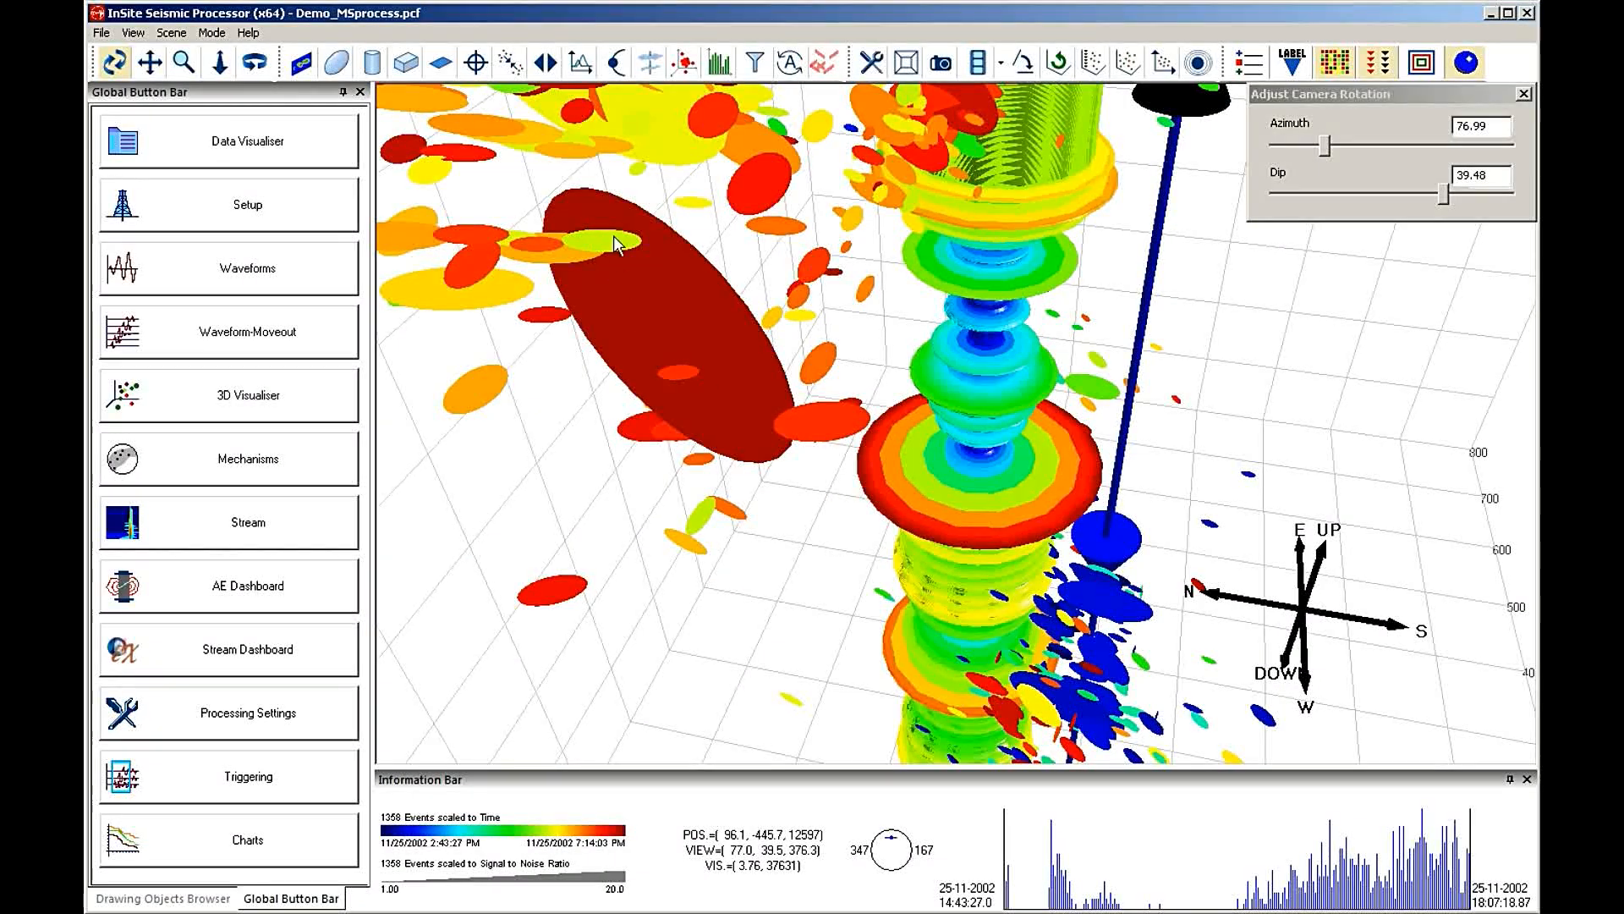
left_click_drag(663, 340, 522, 420)
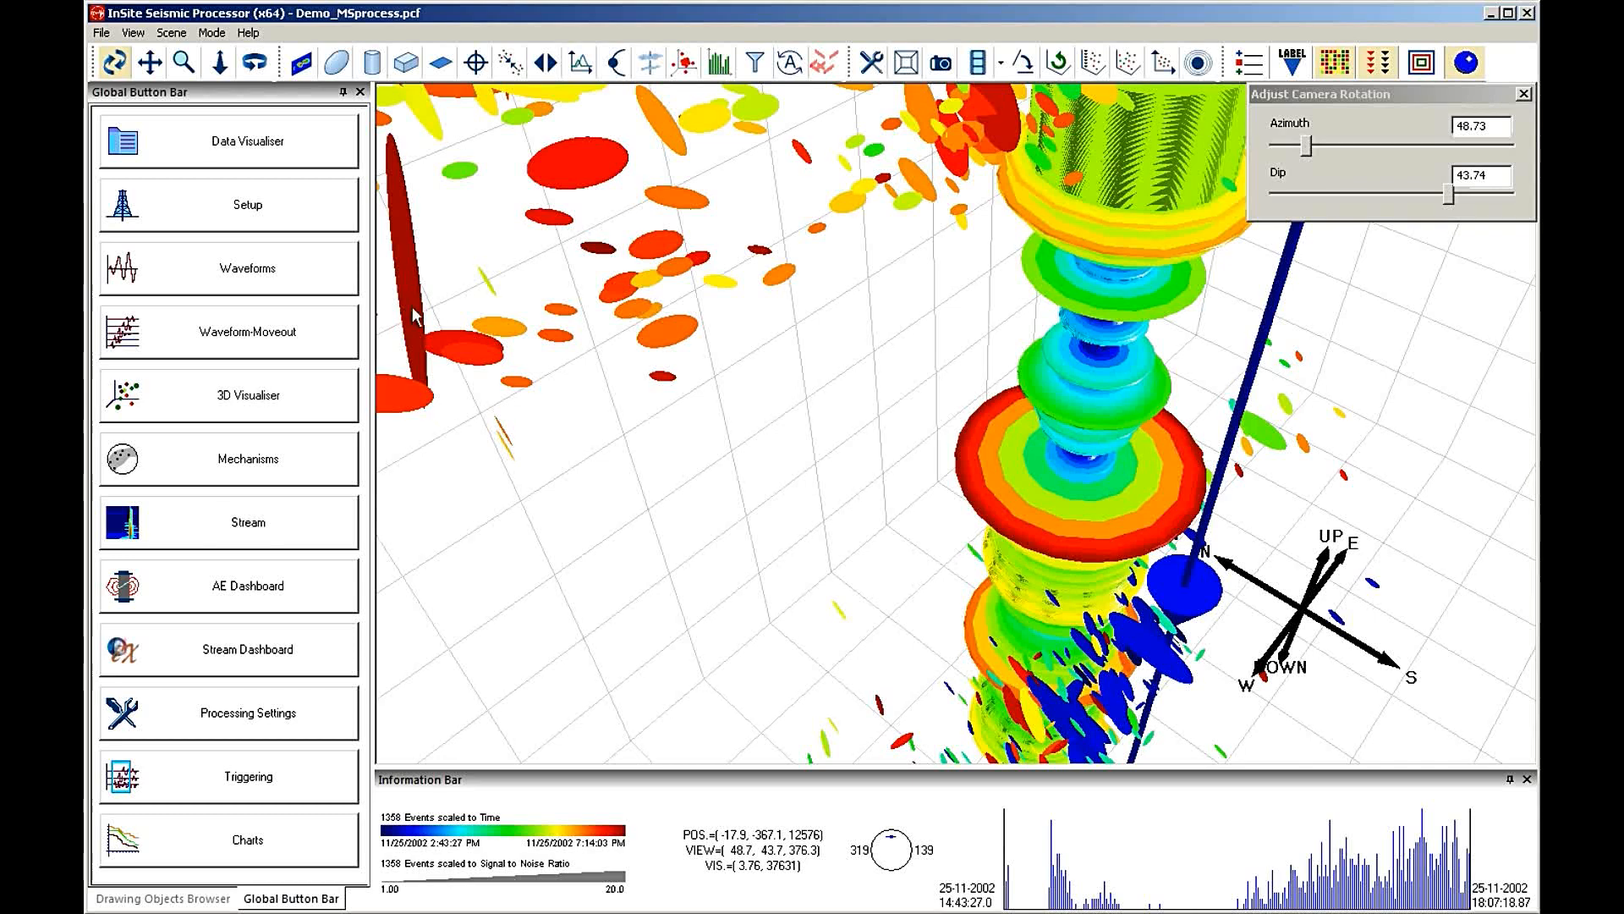
left_click_drag(448, 327, 783, 505)
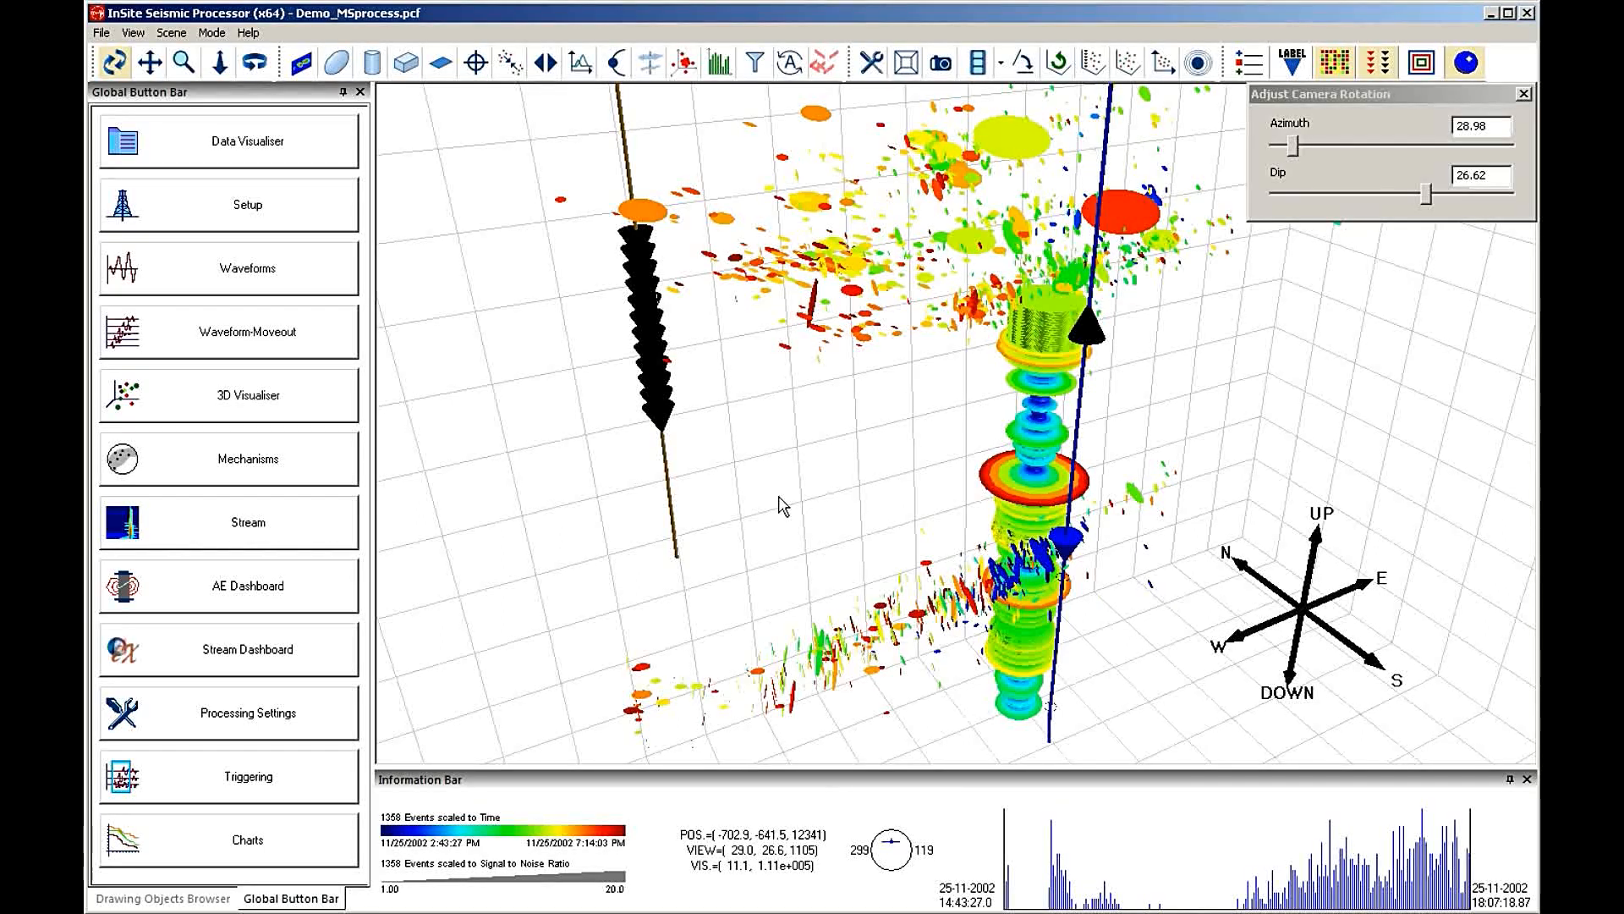
mouse_move(867, 506)
left_mouse_down()
mouse_move(774, 463)
mouse_move(805, 364)
mouse_move(845, 471)
left_mouse_up()
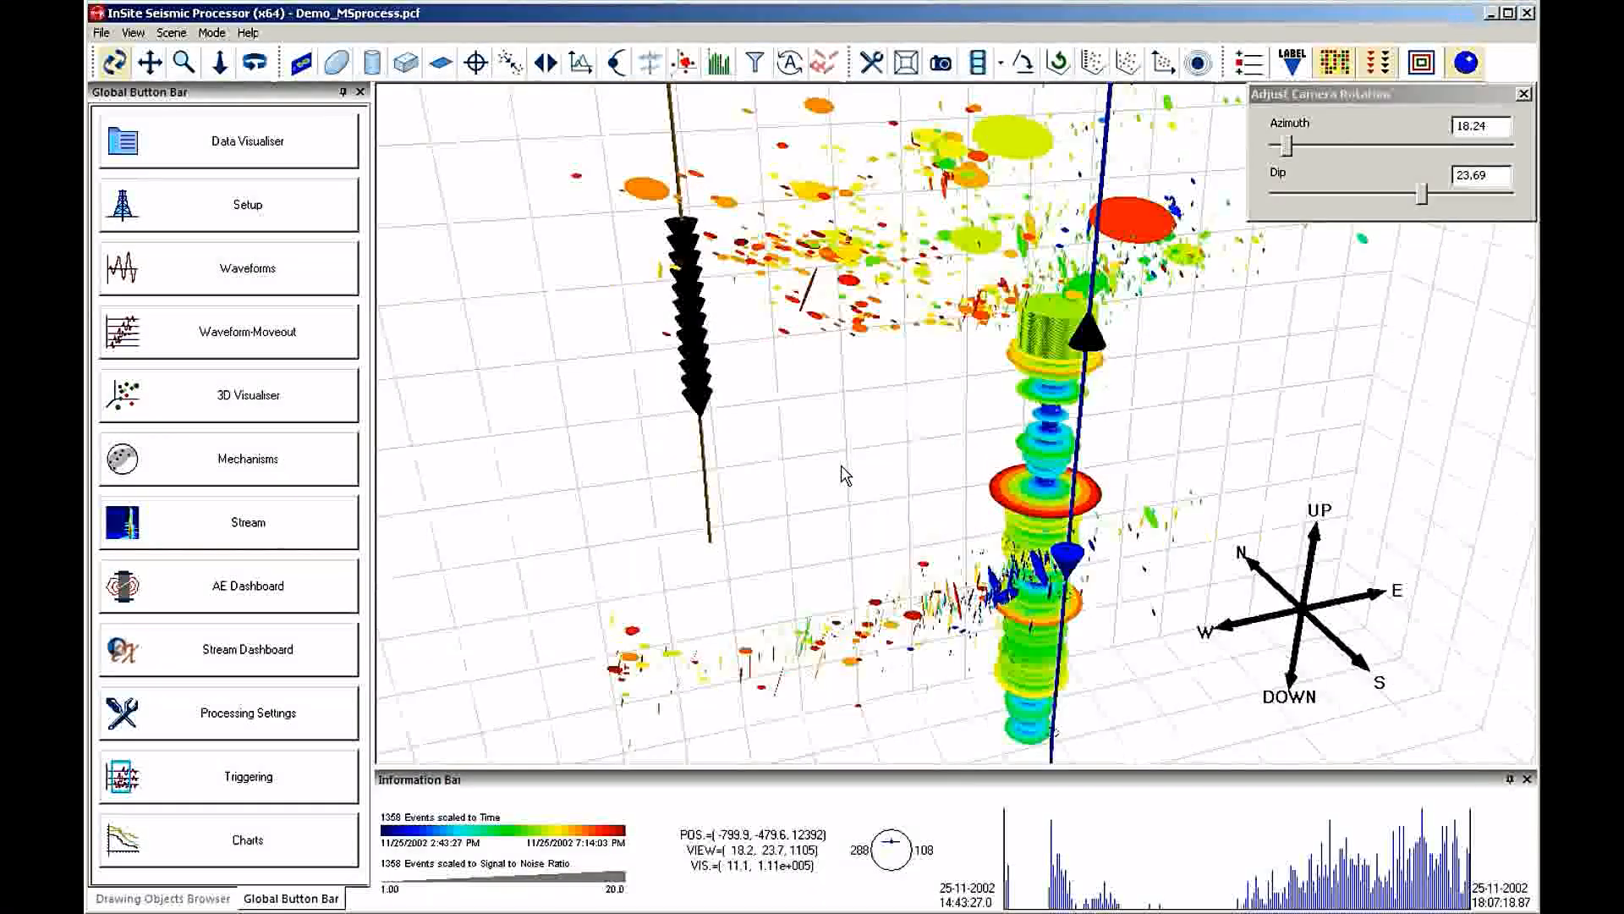
left_click(823, 62)
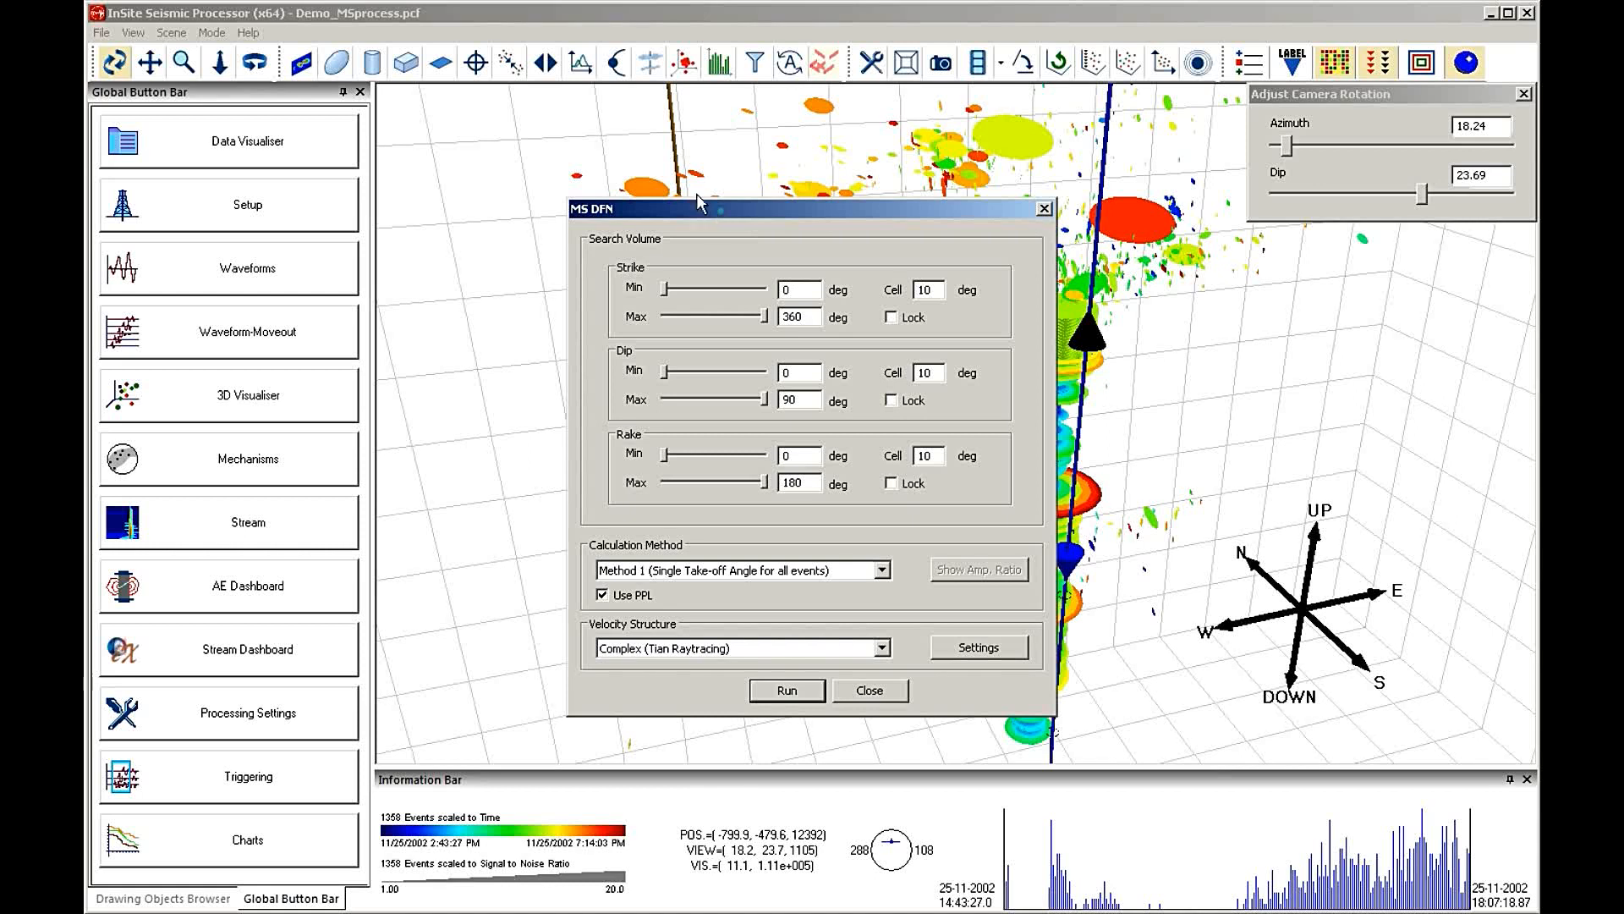
left_click_drag(711, 212, 648, 163)
left_click(715, 520)
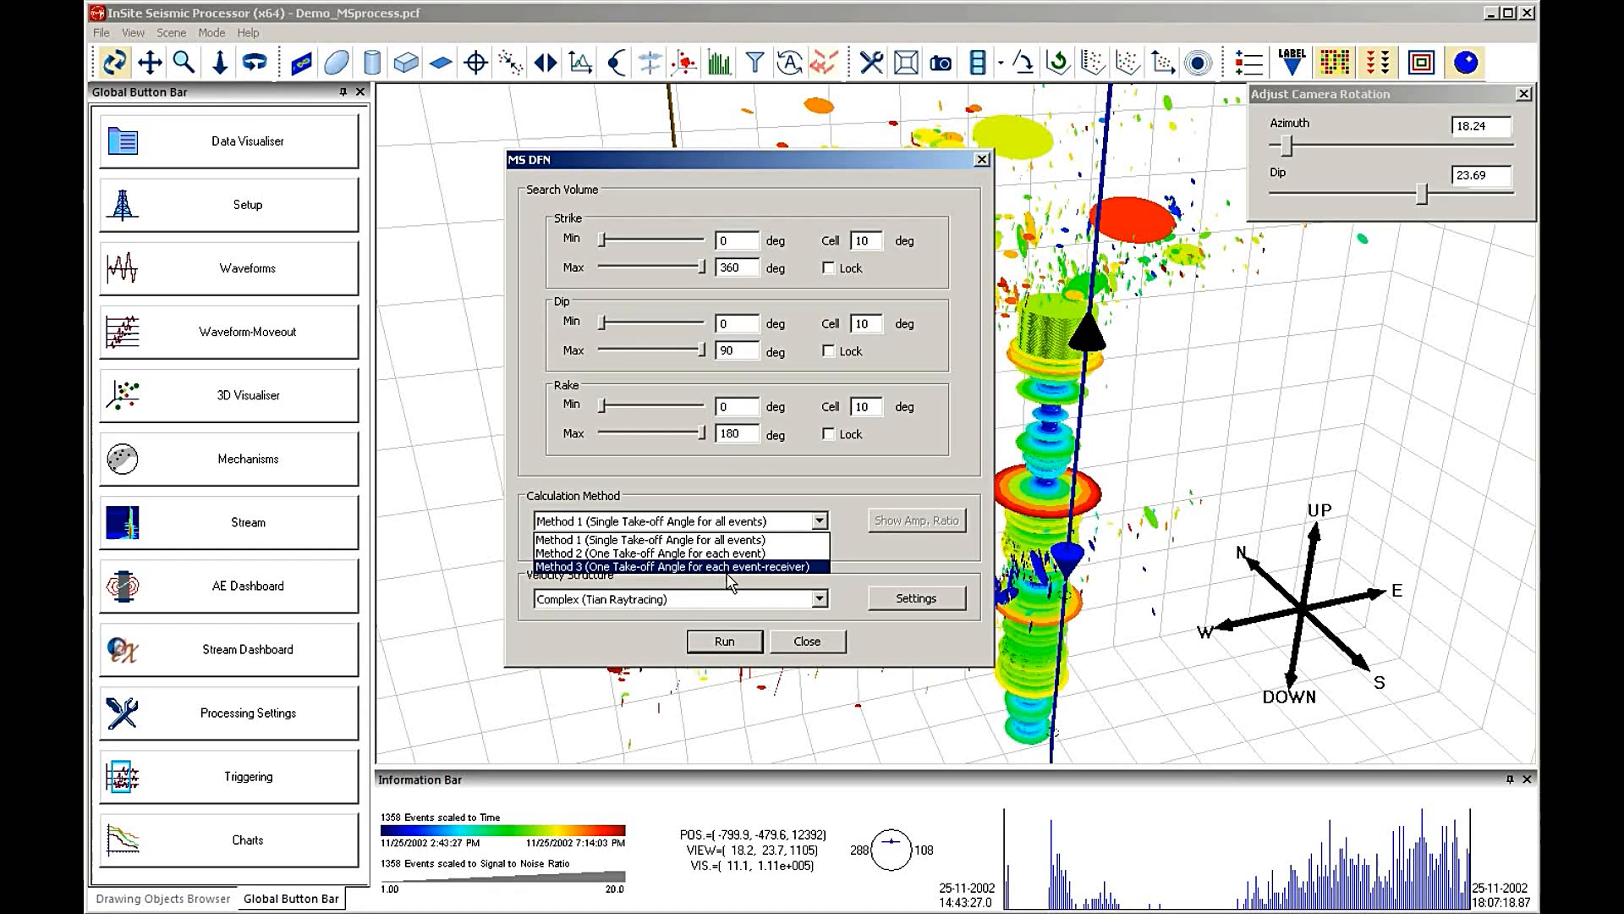
left_click(869, 570)
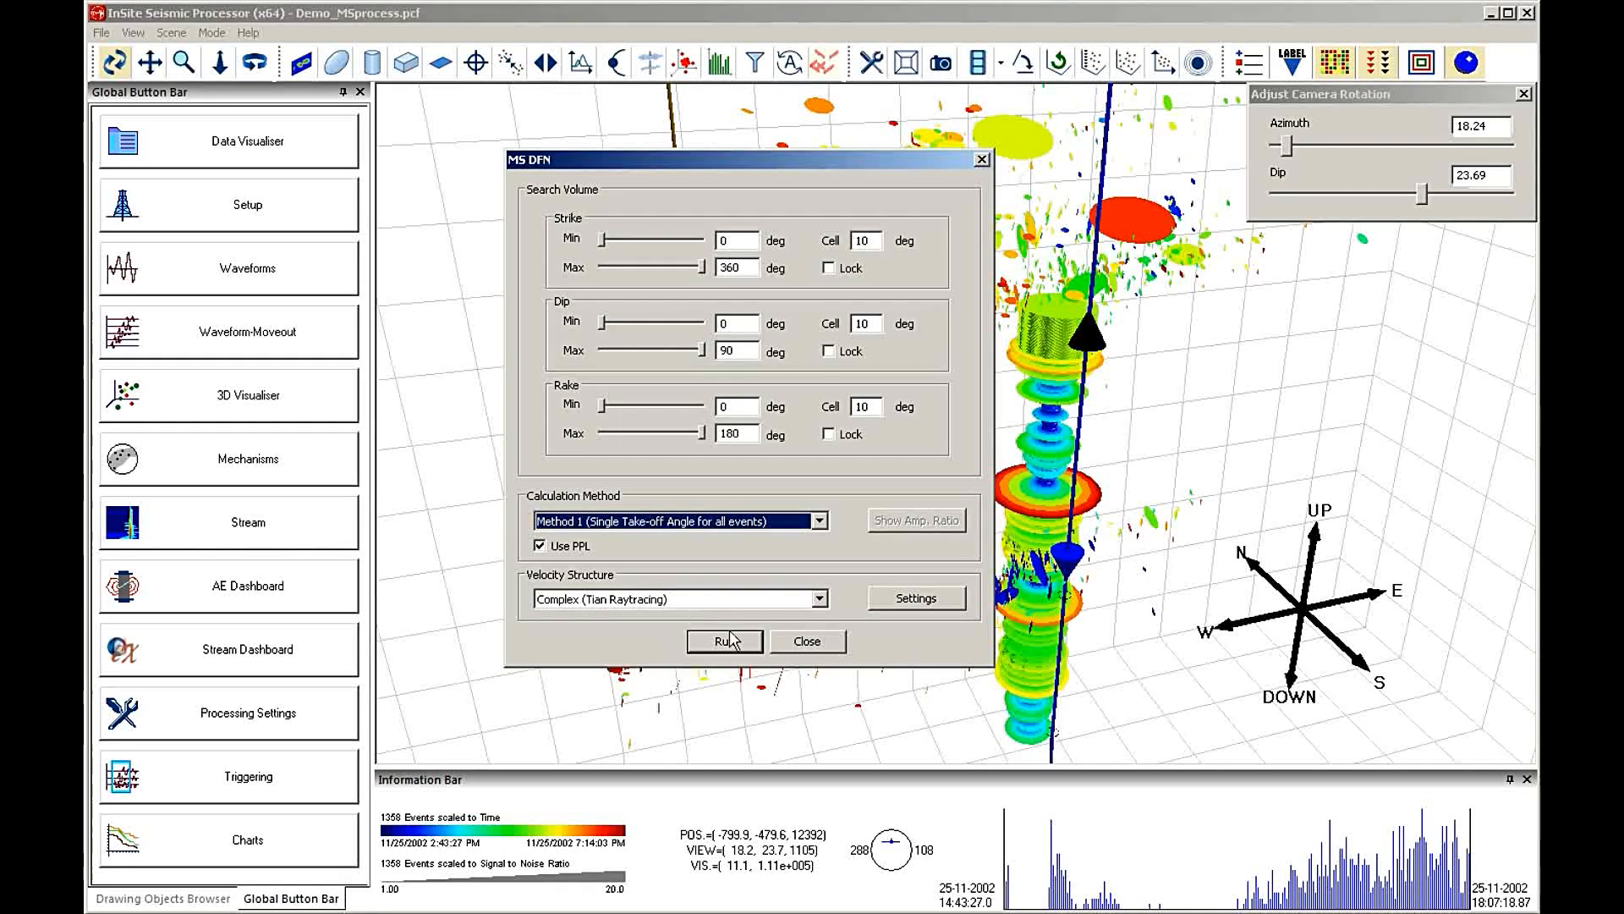
left_click(808, 643)
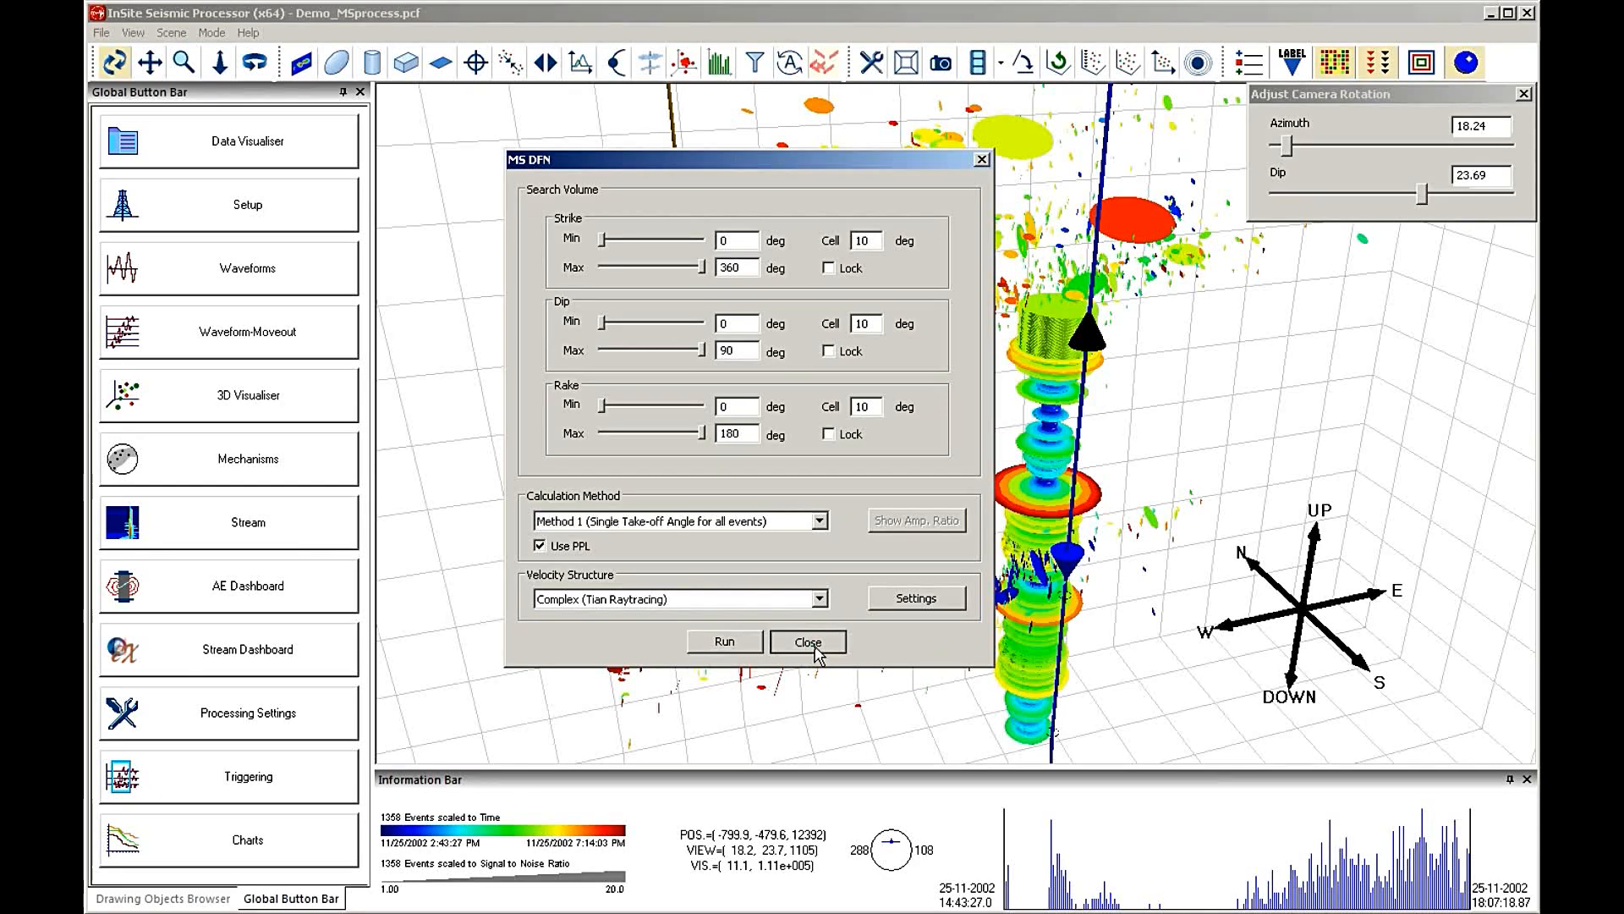
Step: Set the event symbol type to Sphere in the scene properties
left_click_drag(967, 679, 982, 382)
left_click_drag(920, 491, 791, 465)
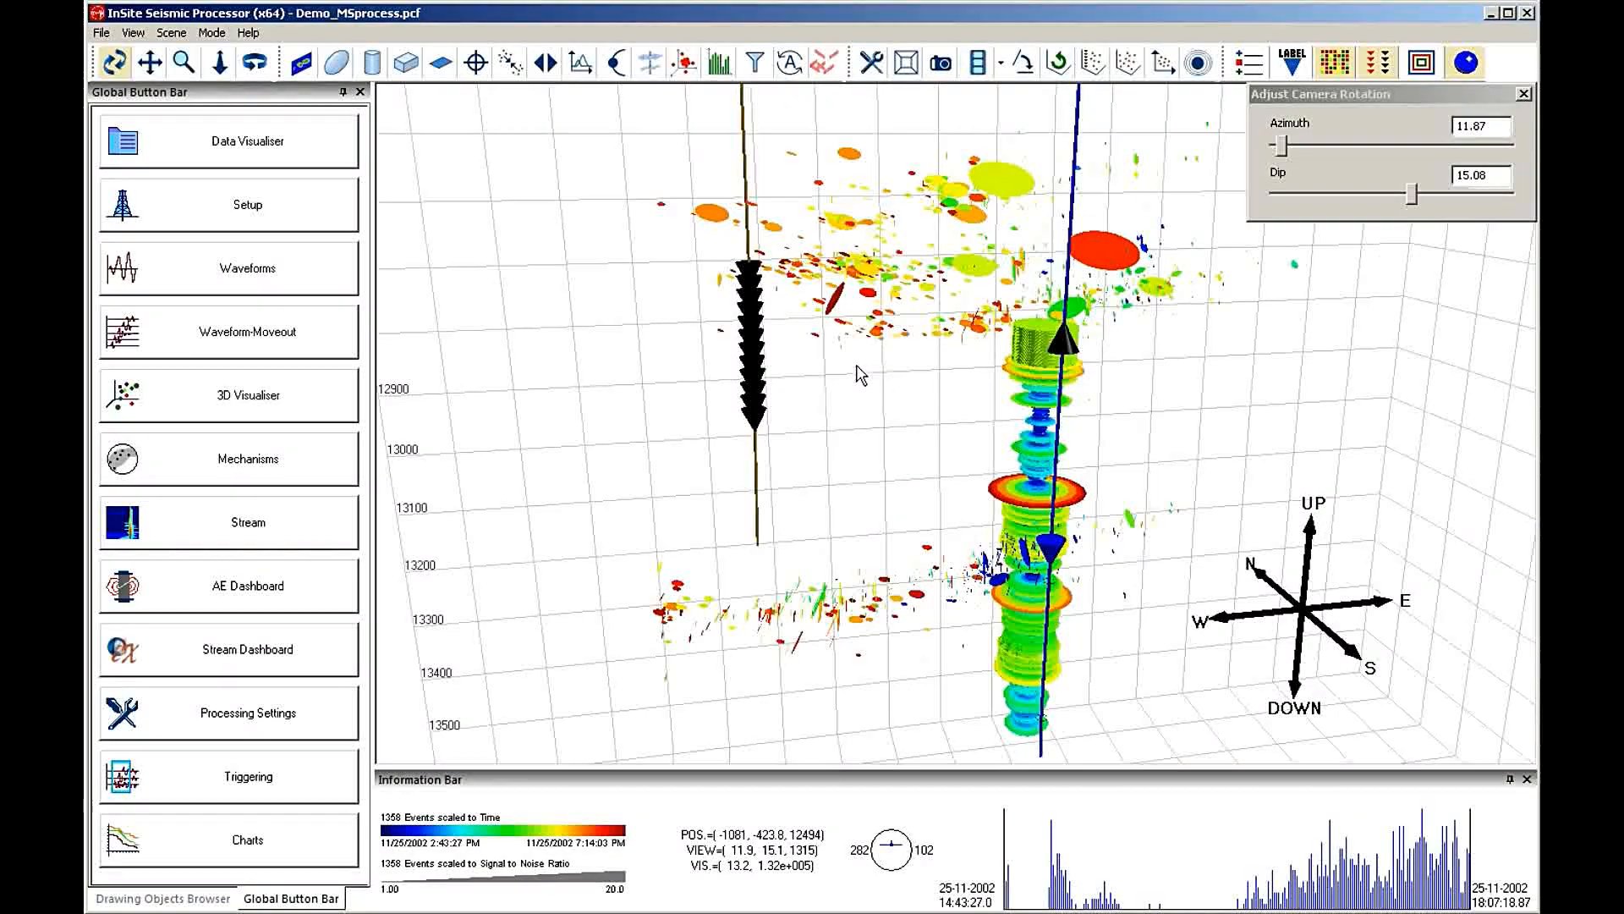
left_click_drag(906, 504, 845, 486)
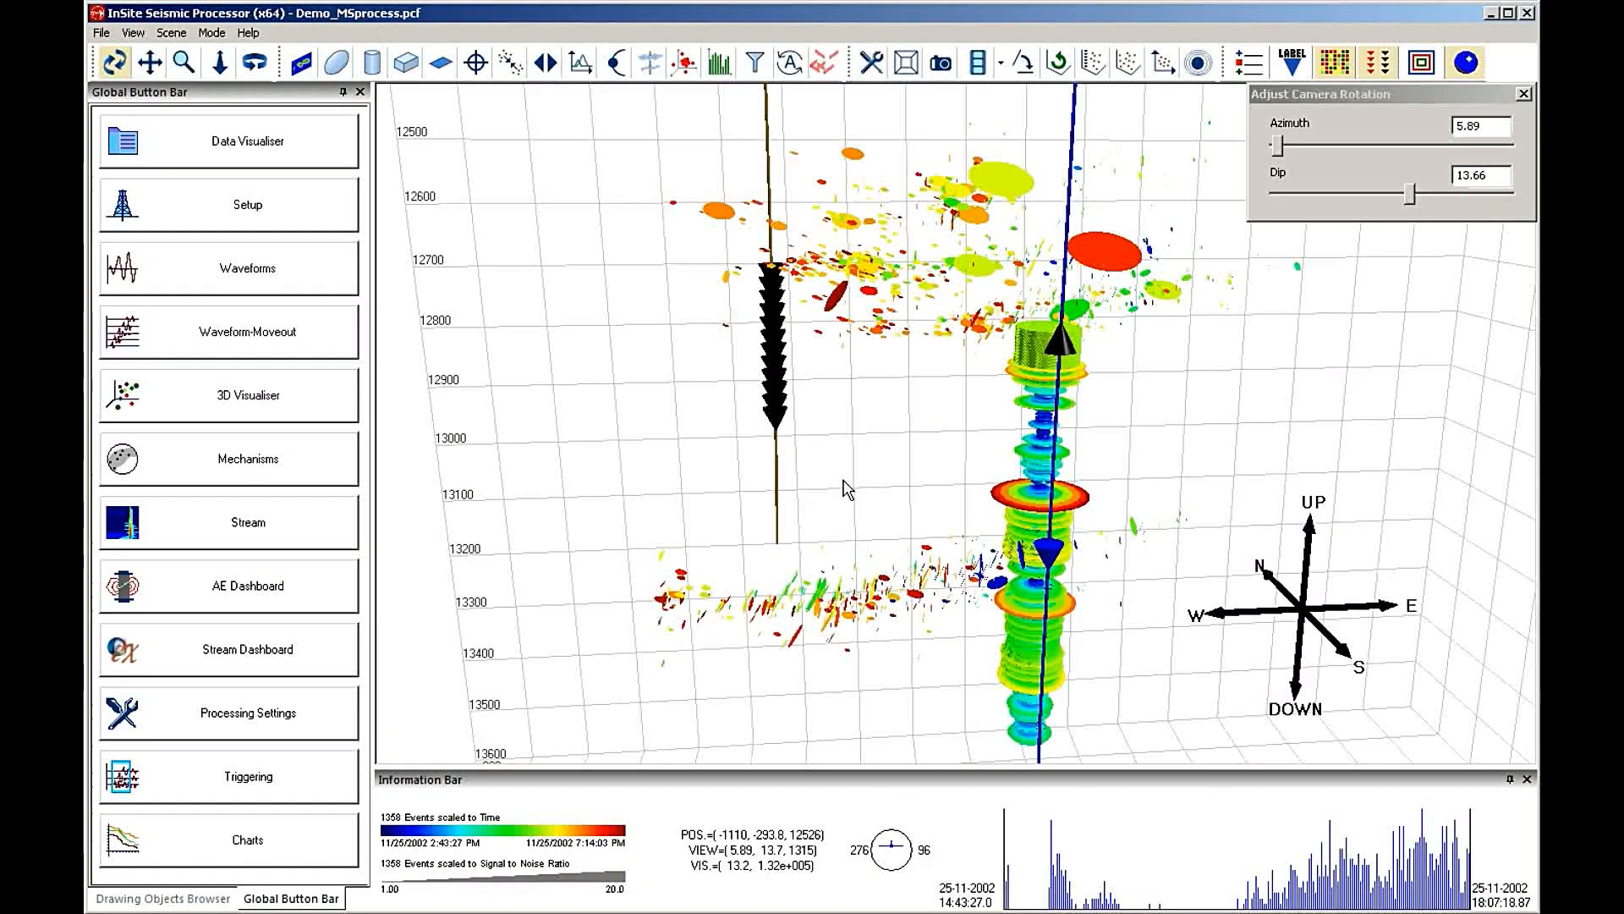
left_click(871, 64)
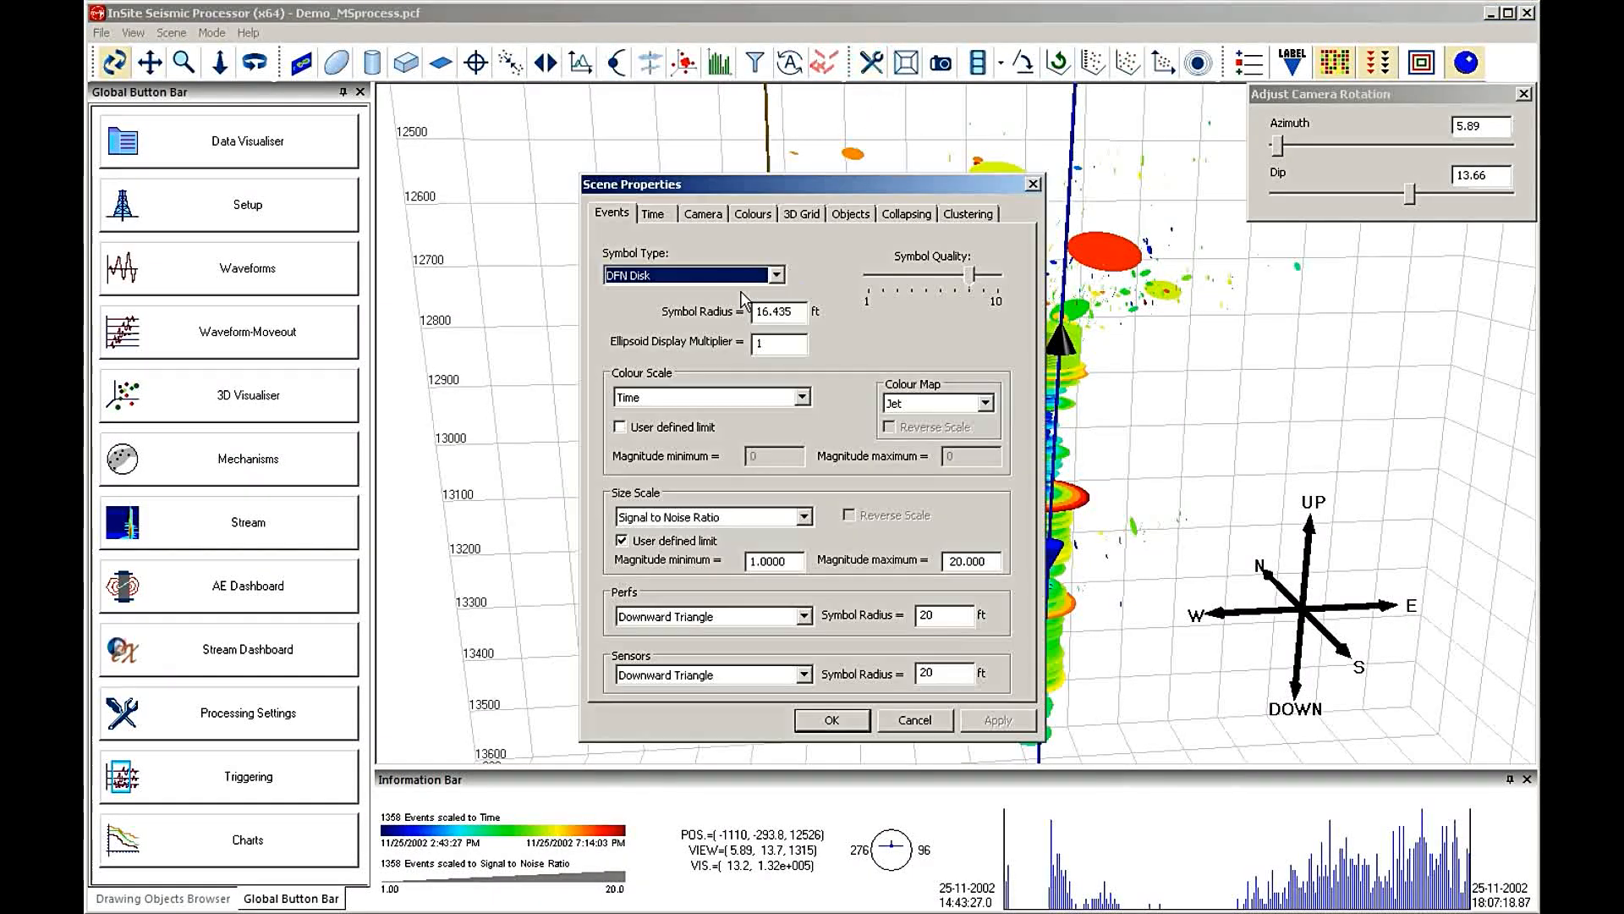
left_click(744, 275)
left_click(719, 288)
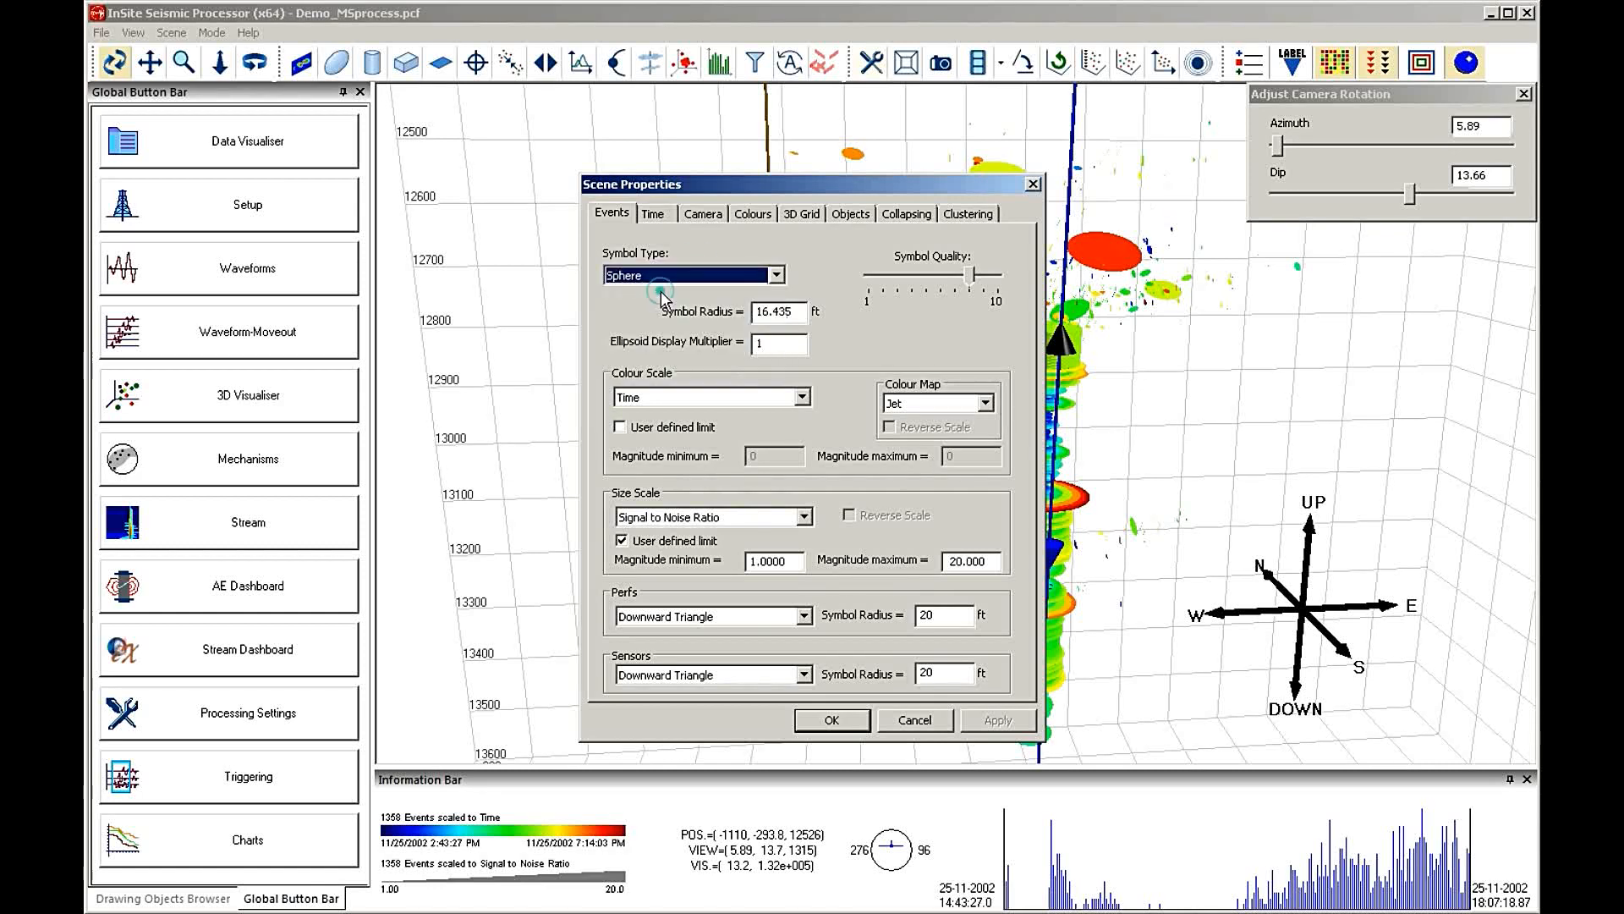
left_click(832, 720)
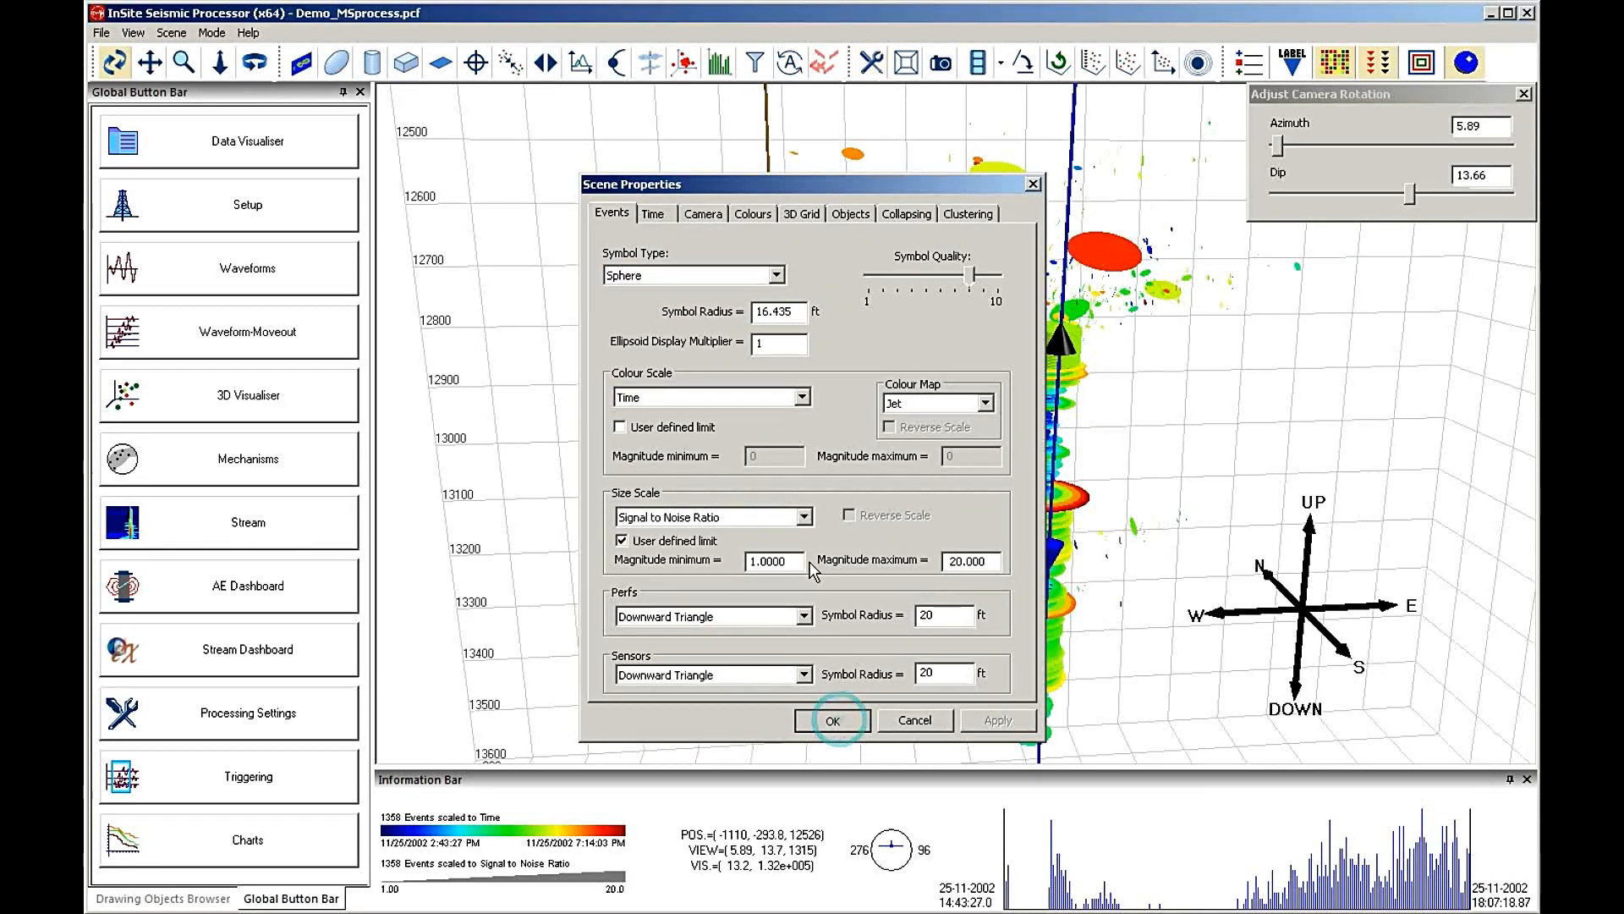
Step: Examine the distribution of the event cloud around the two wells from low viewing angles
left_click_drag(790, 497, 885, 479)
mouse_move(962, 296)
left_mouse_down()
mouse_move(897, 275)
mouse_move(959, 264)
left_mouse_up()
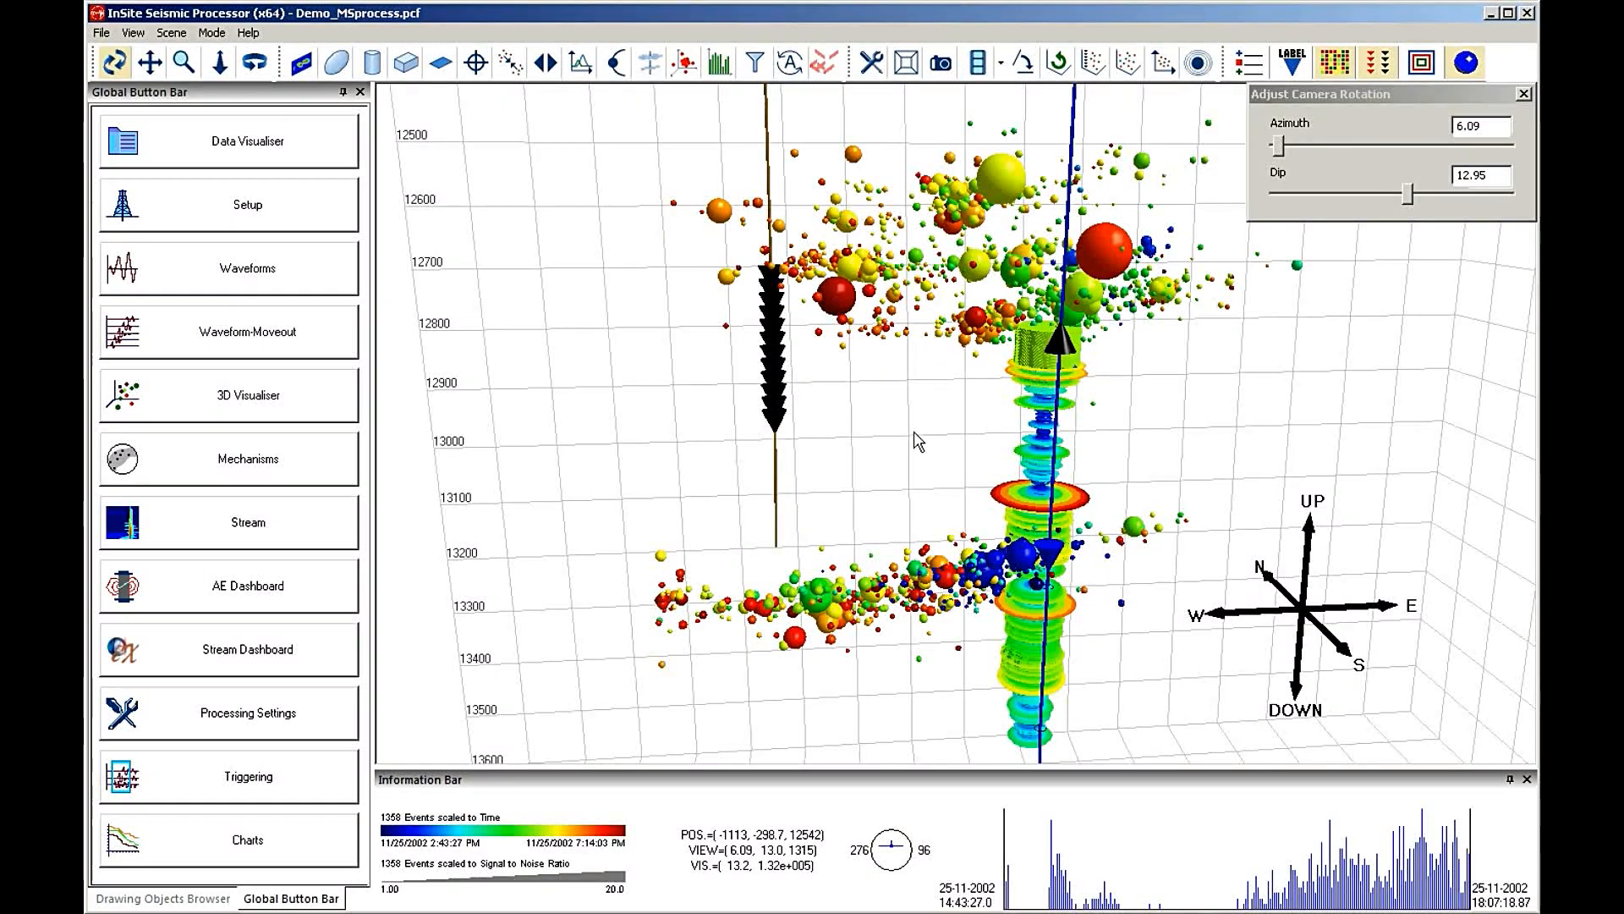
left_click_drag(933, 501, 933, 468)
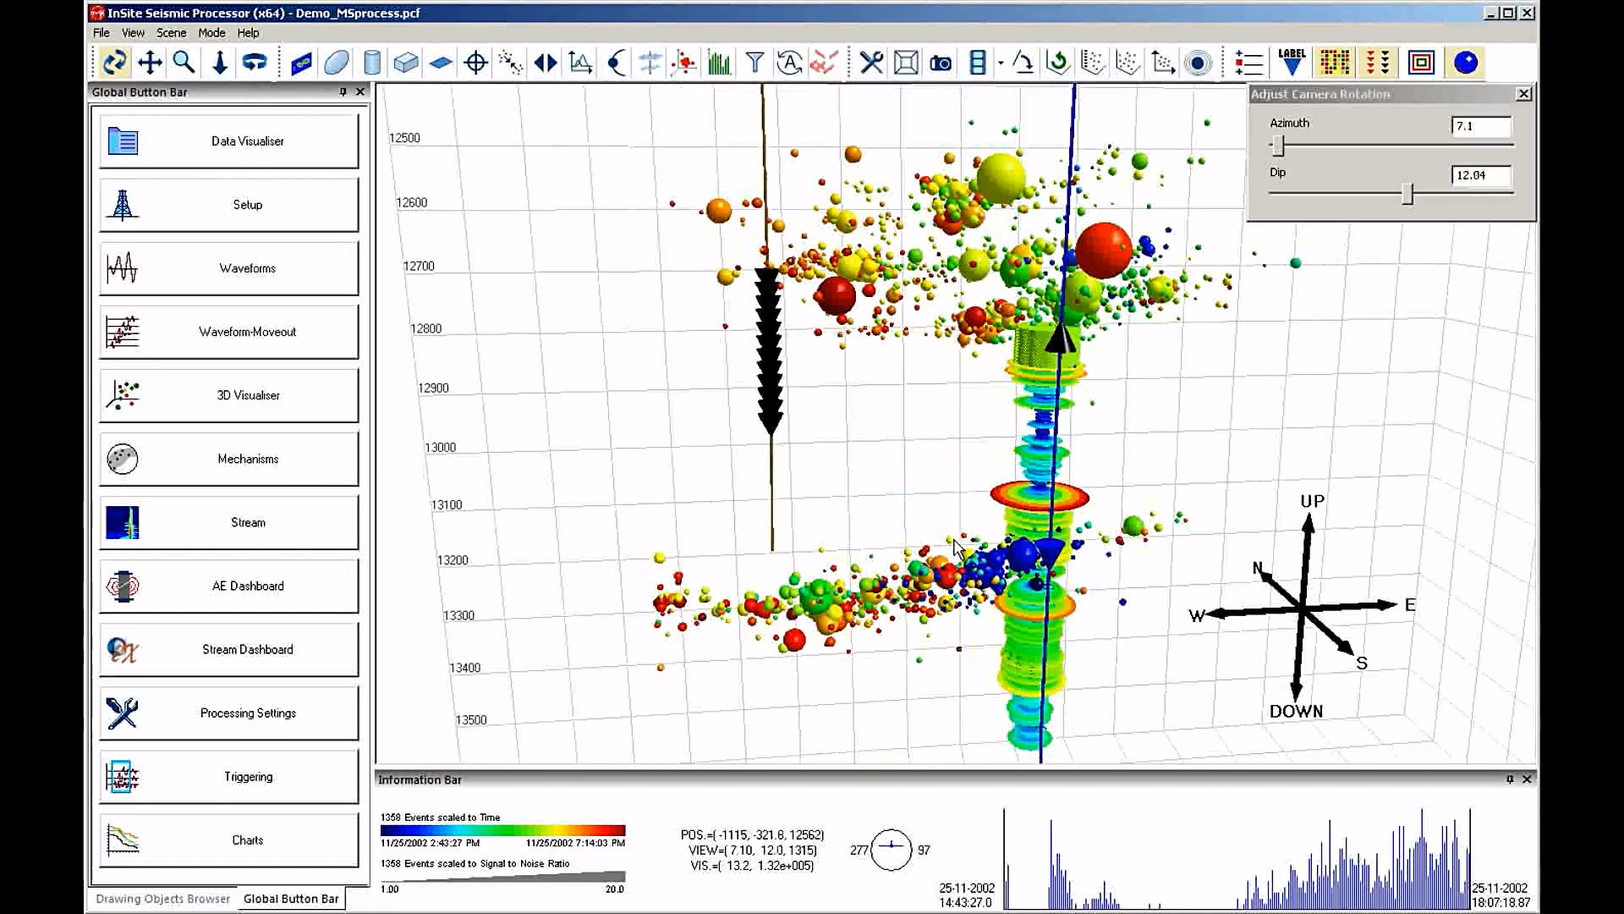
left_click_drag(960, 550, 662, 548)
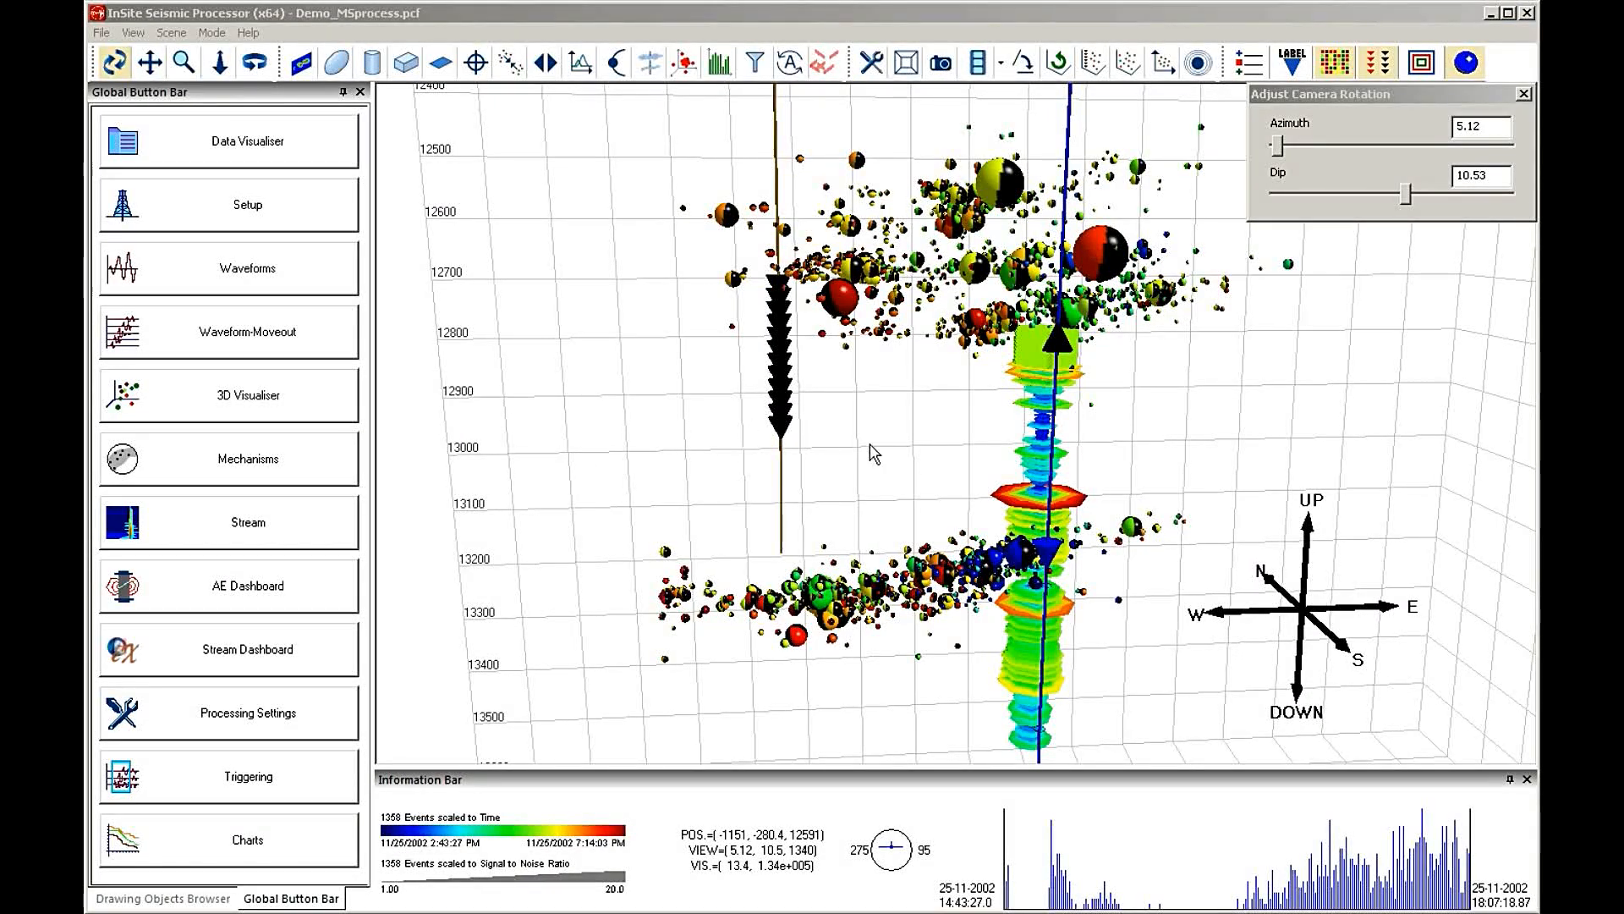
left_click_drag(981, 463, 1022, 439)
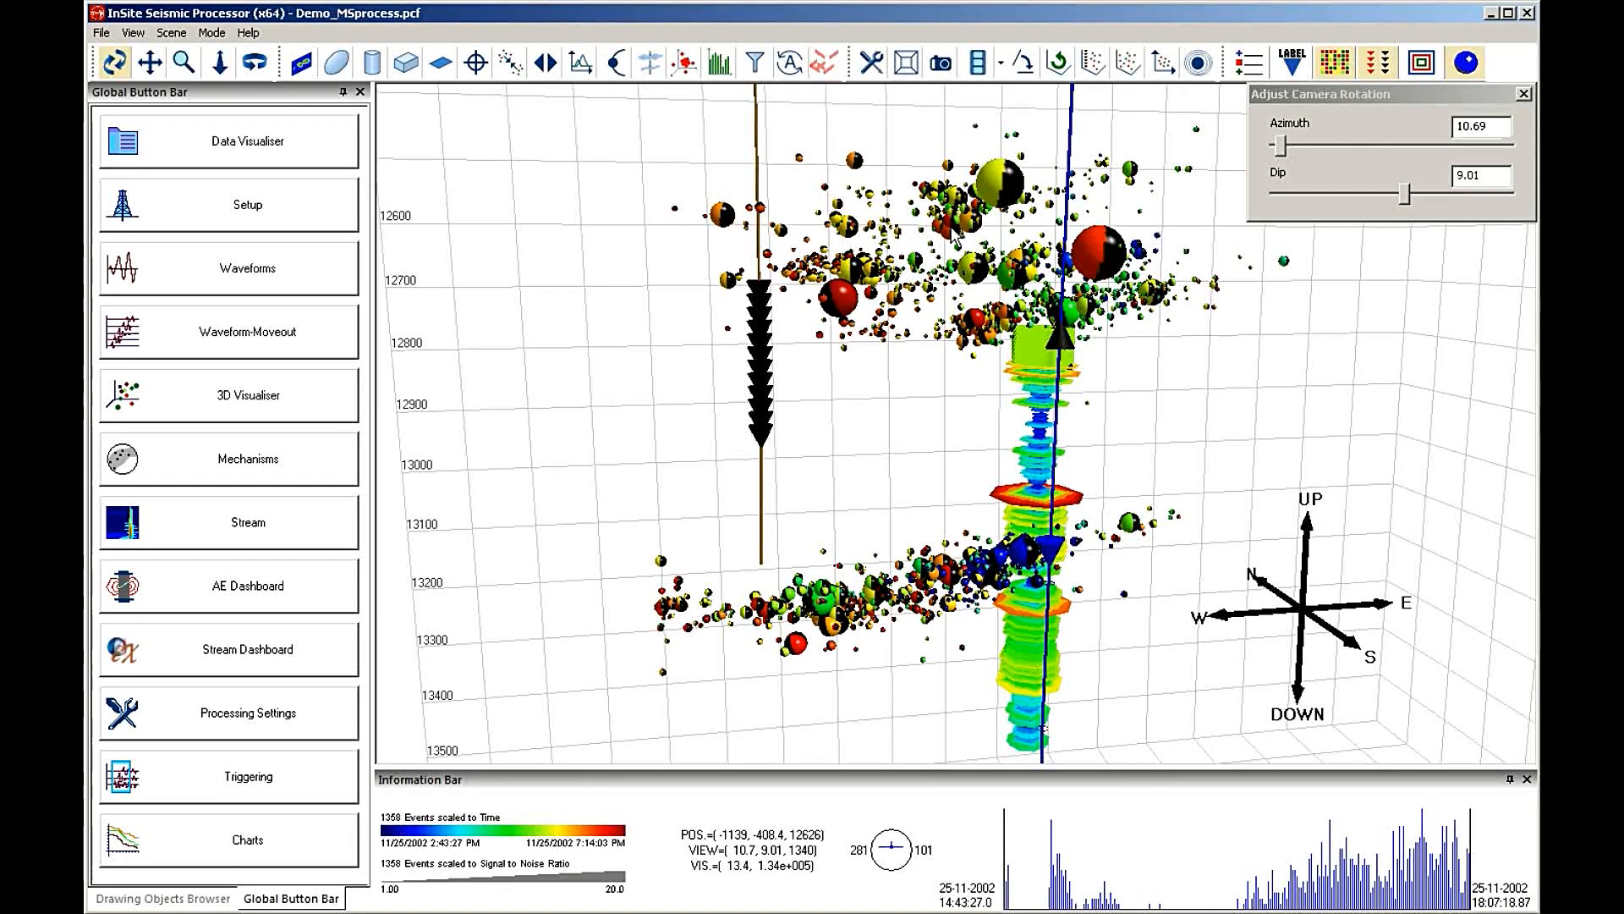
left_click_drag(1171, 462, 1209, 461)
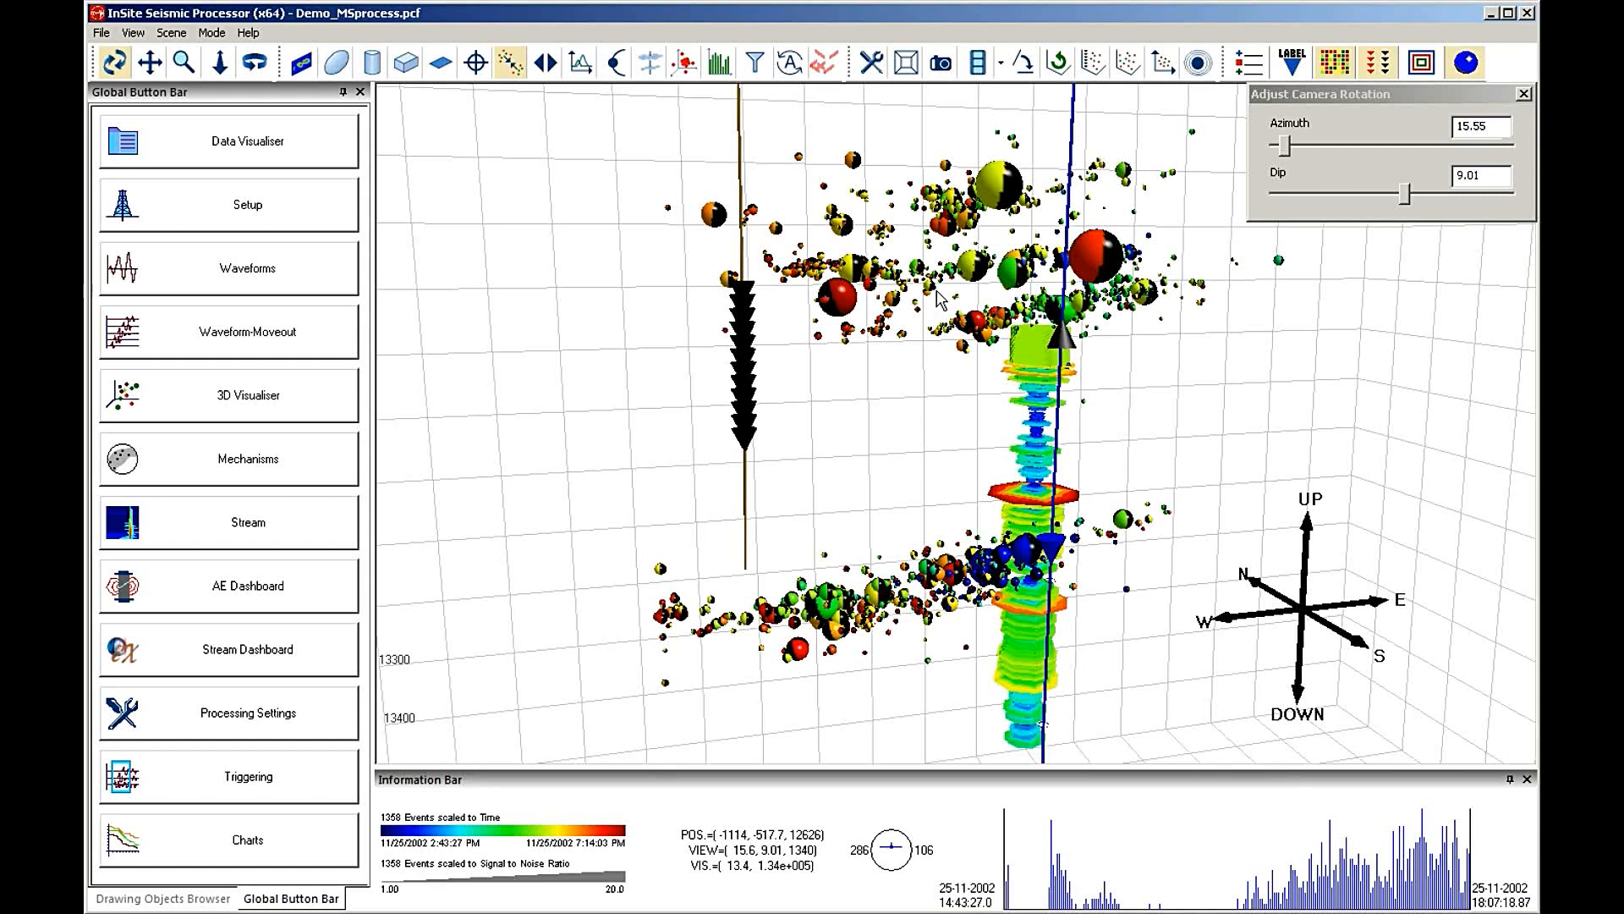
Step: Compare the collapsed and uncollapsed event locations around the wells, viewing the scene from several angles
left_click_drag(904, 327, 908, 330)
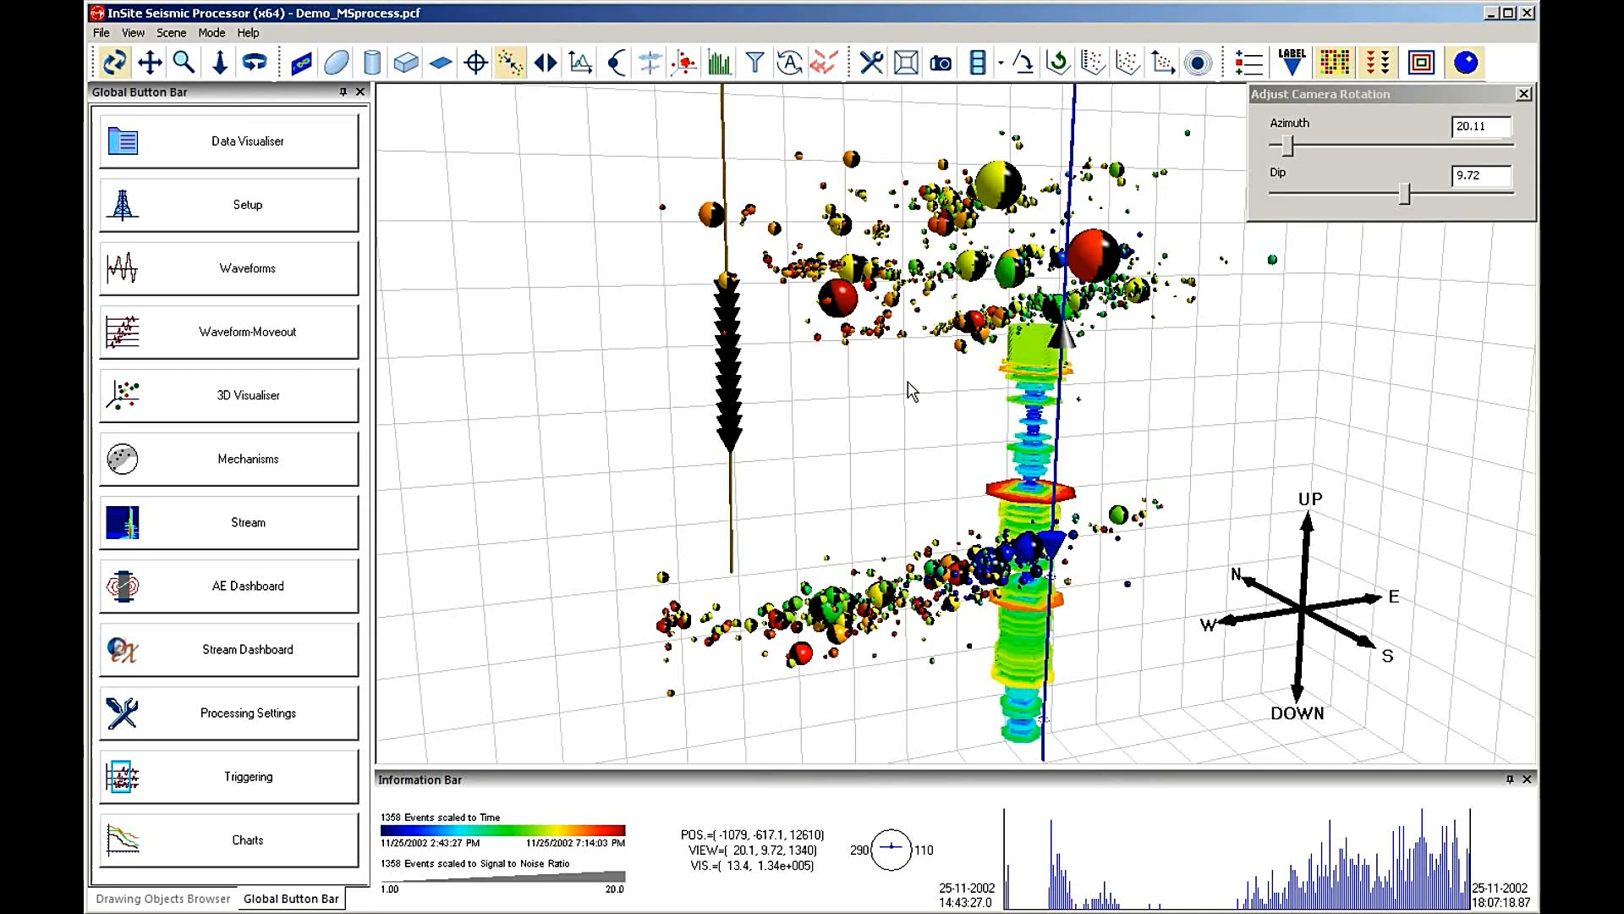
left_click_drag(906, 422, 752, 406)
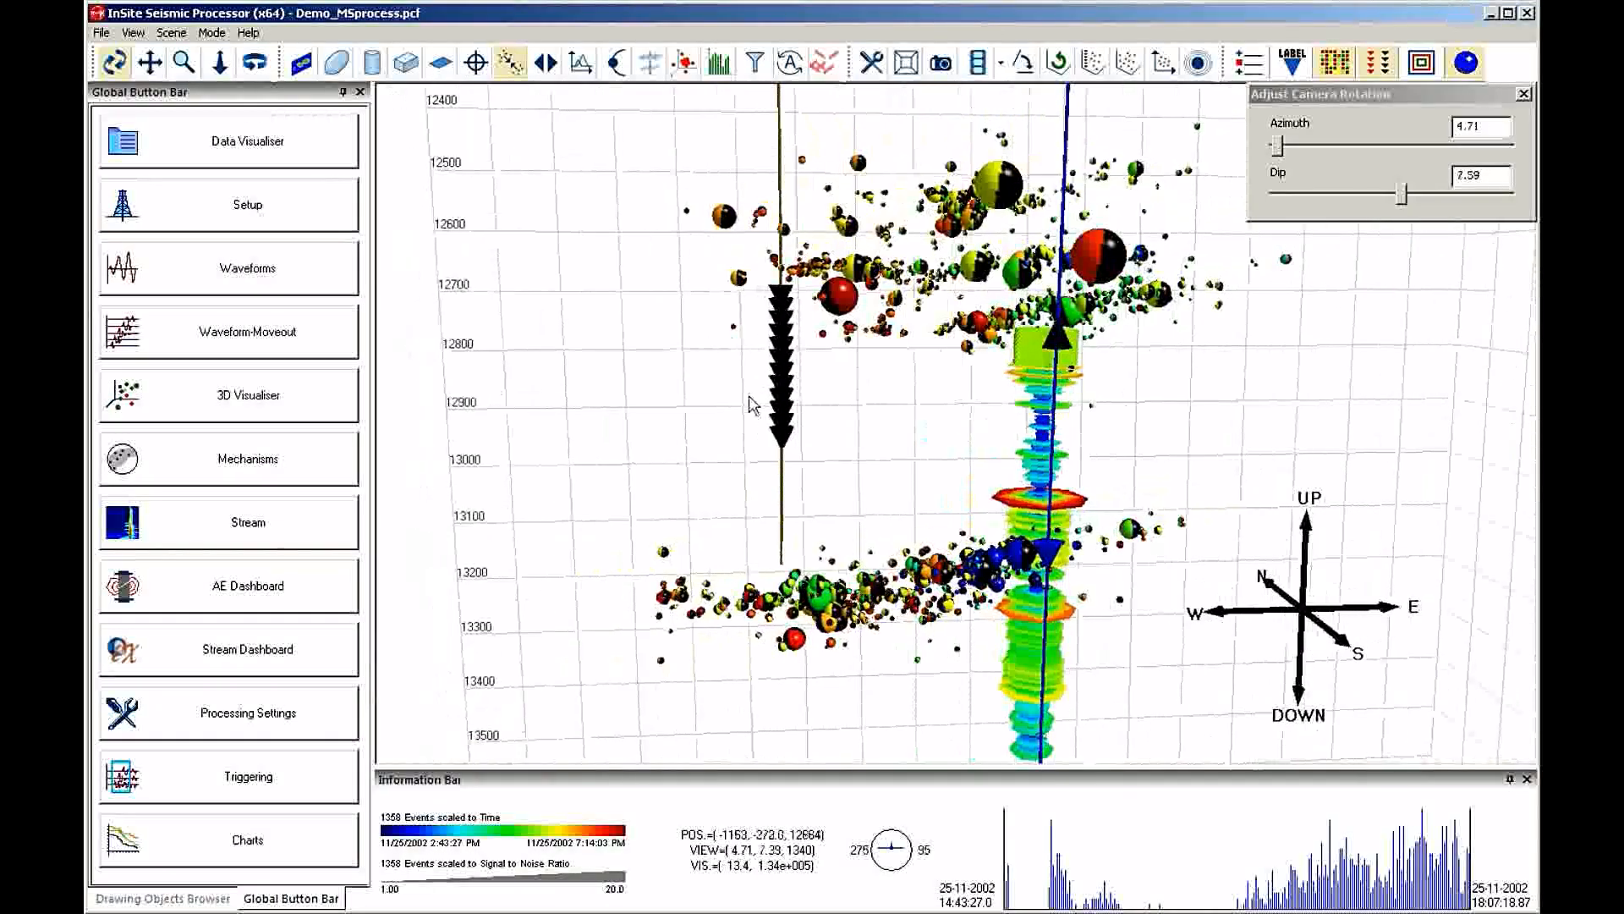
left_click(510, 63)
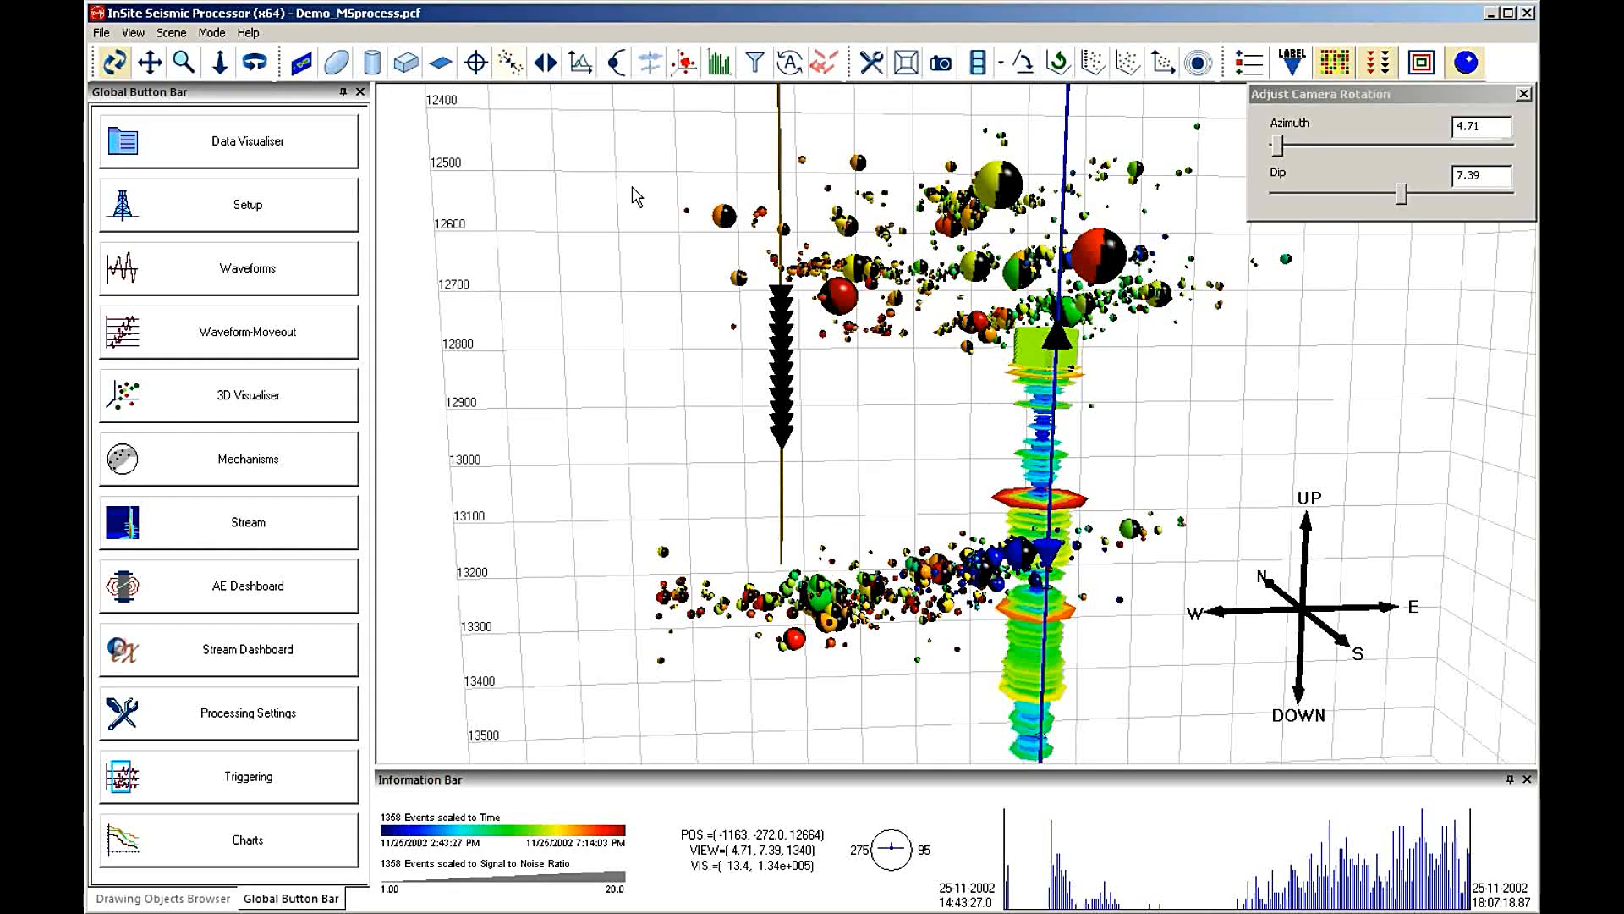
mouse_move(950, 444)
left_mouse_down()
mouse_move(952, 396)
mouse_move(949, 475)
left_mouse_up()
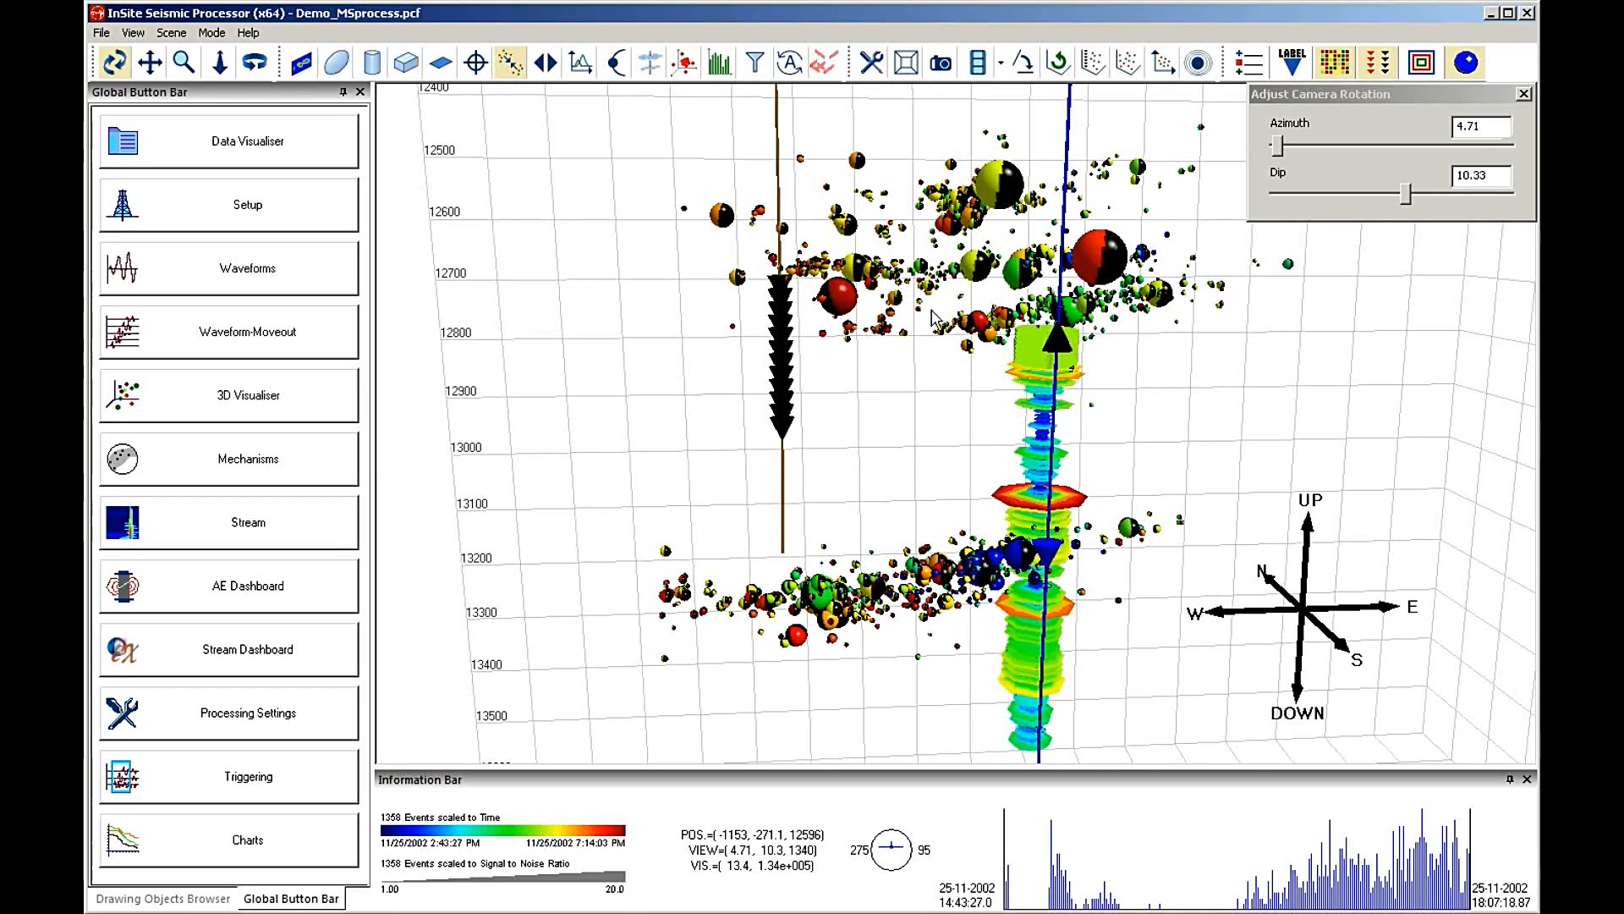
left_click_drag(918, 359, 1150, 382)
left_click_drag(707, 345, 890, 381)
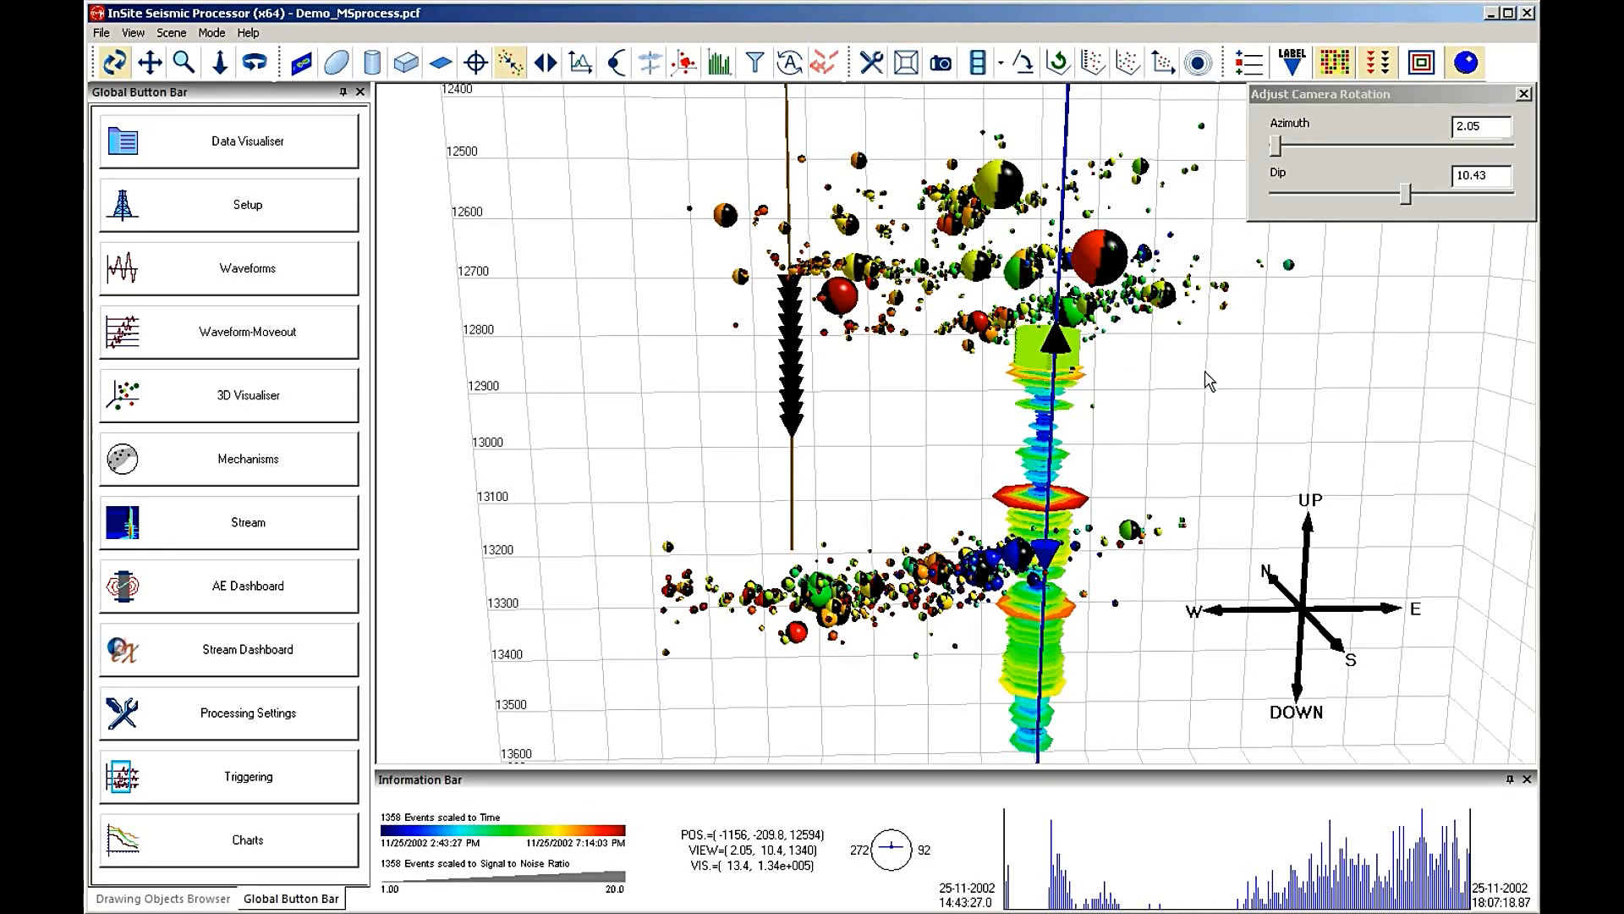
left_click_drag(1210, 382, 1055, 416)
left_click_drag(909, 414, 980, 372)
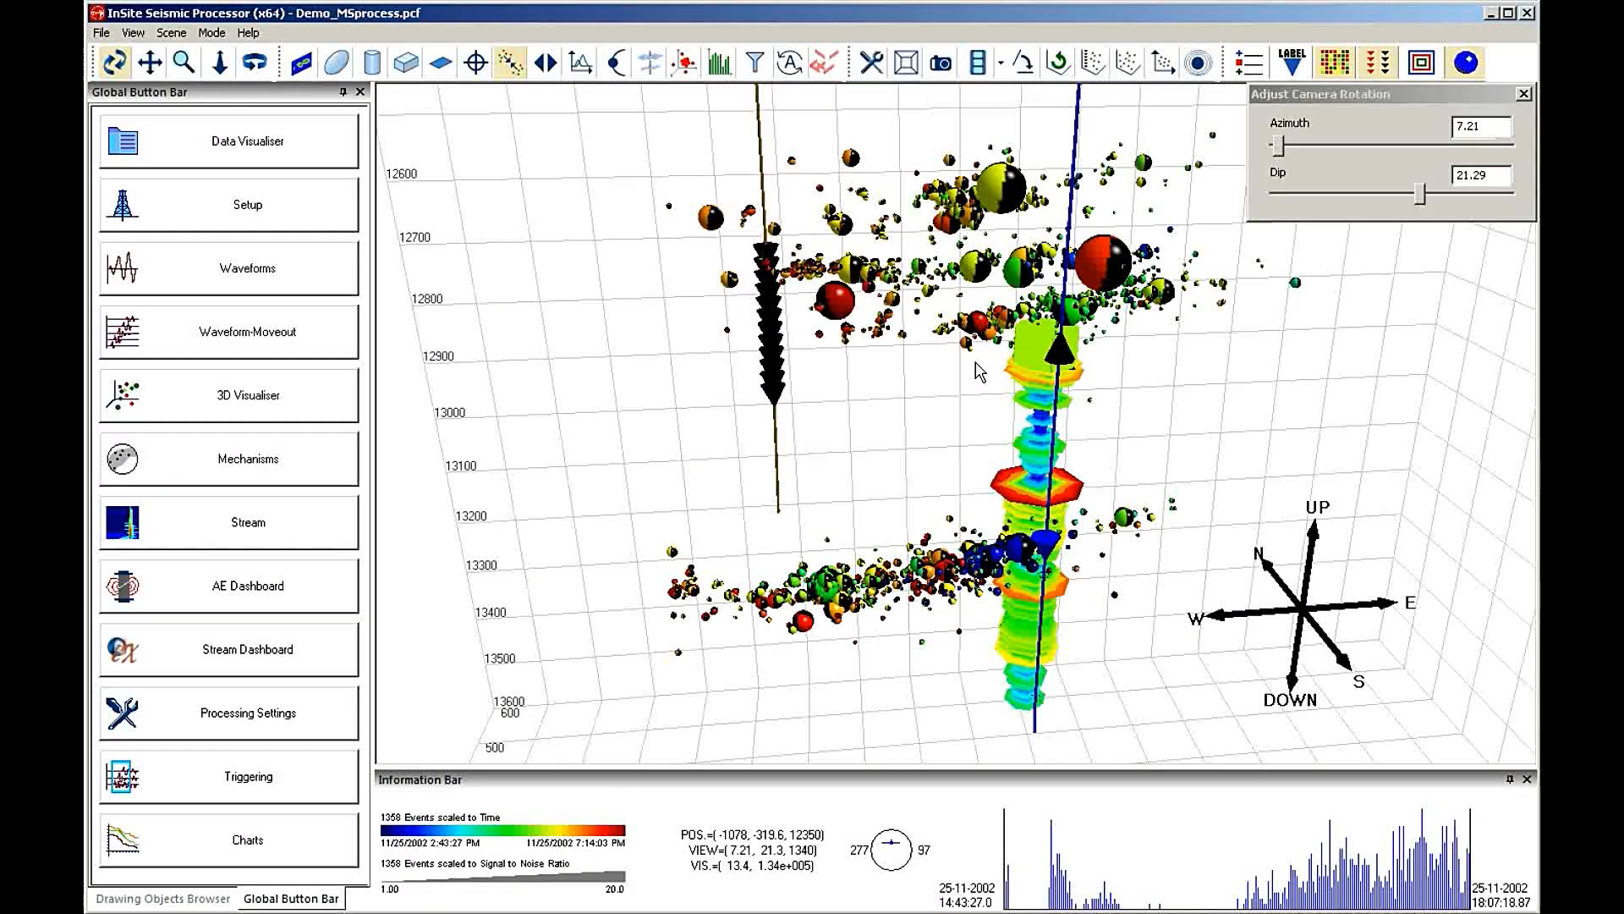